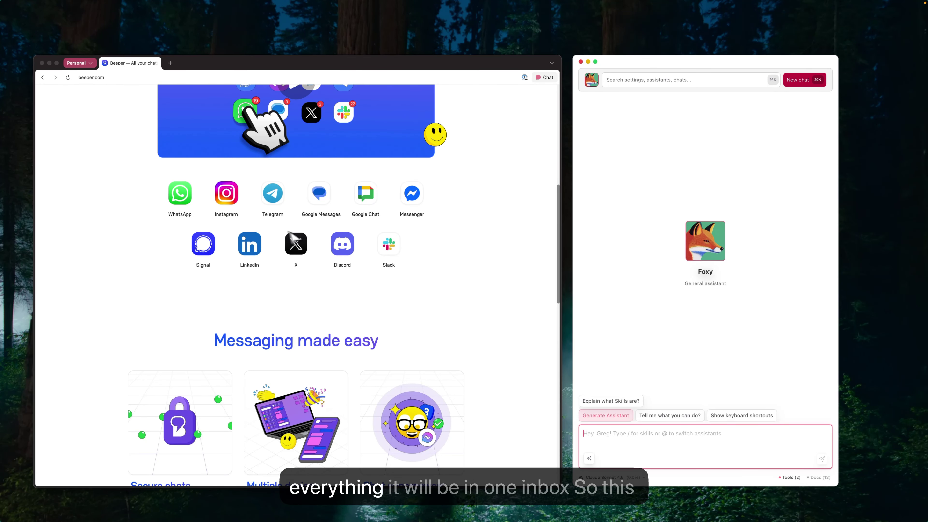
# - Switch to the Beeper Desktop app and open its settings
pyautogui.press('super+space')
pyautogui.write('beep')
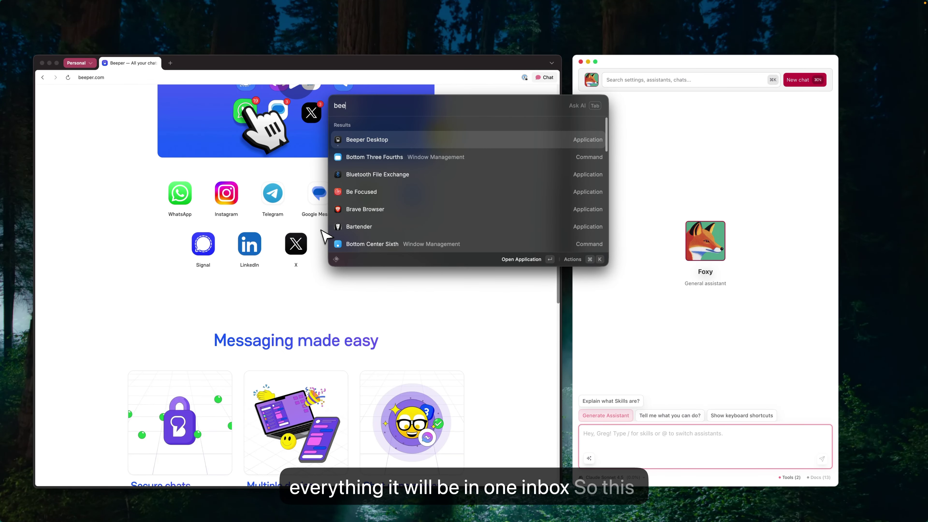
pyautogui.press('Return')
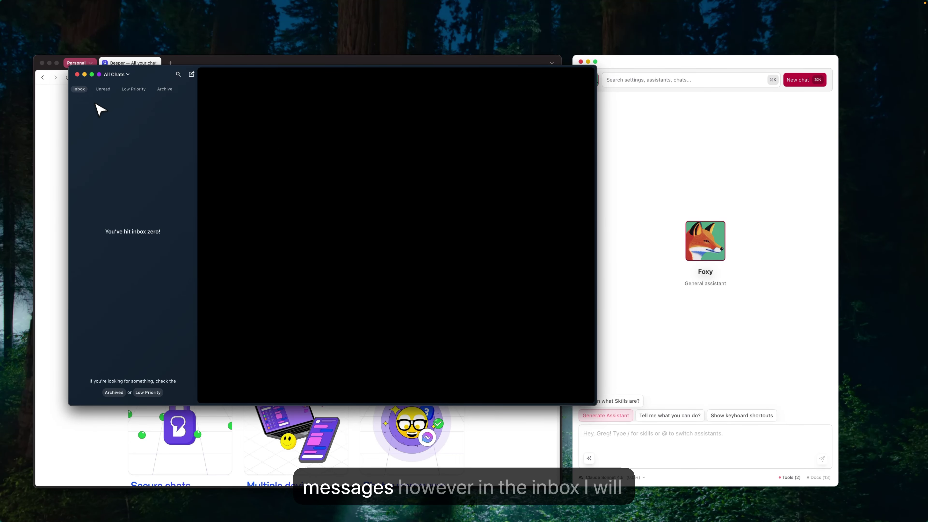
pyautogui.moveTo(75, 83)
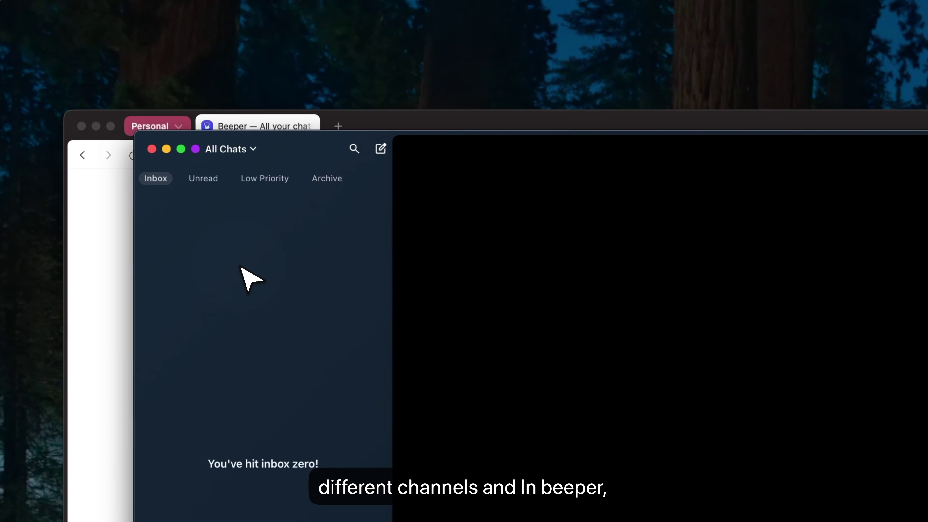
pyautogui.press('super+comma')
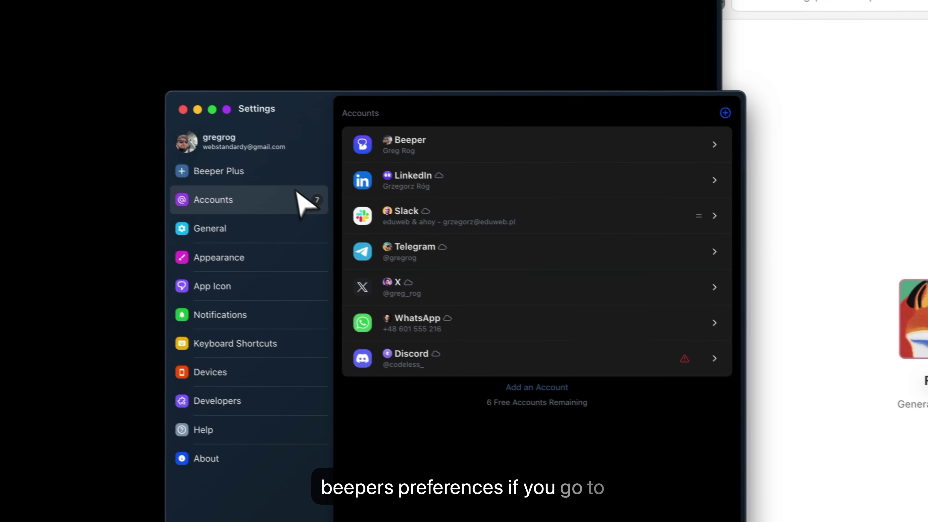
# - Look through the cloud and on-device services offered for adding an account, and close the list
pyautogui.click(548, 385)
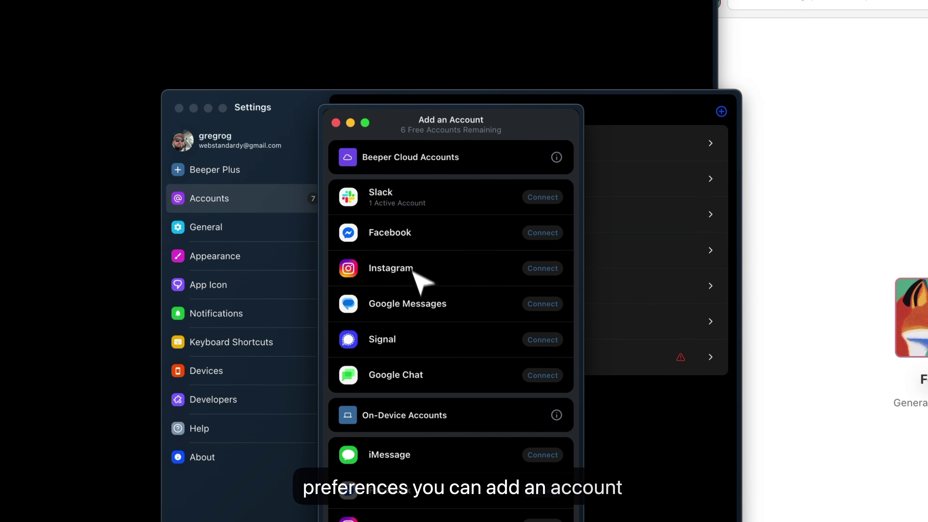
pyautogui.scroll(-5, 439, 253)
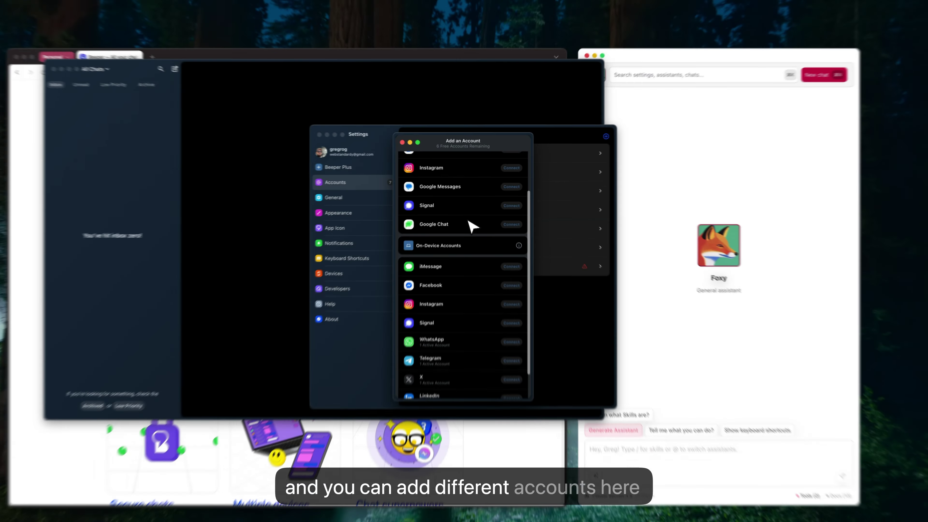
pyautogui.scroll(5, 475, 269)
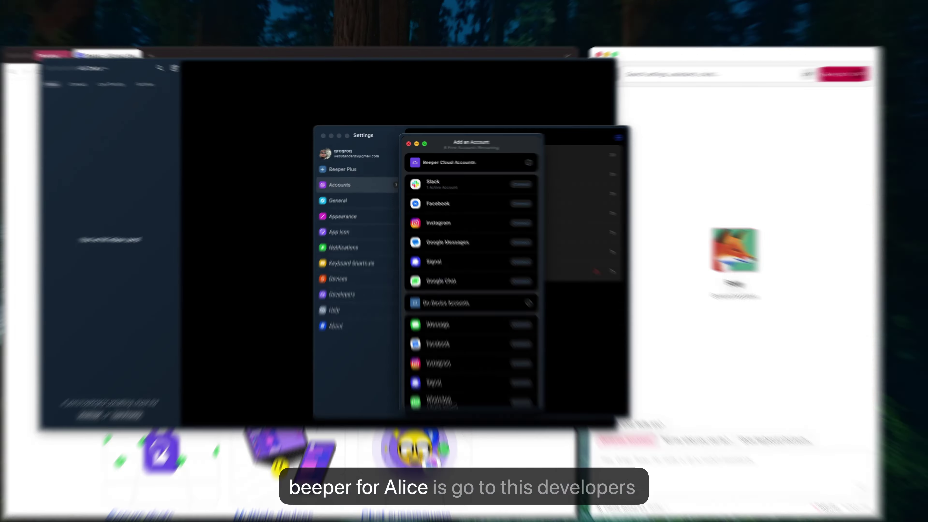
pyautogui.click(406, 143)
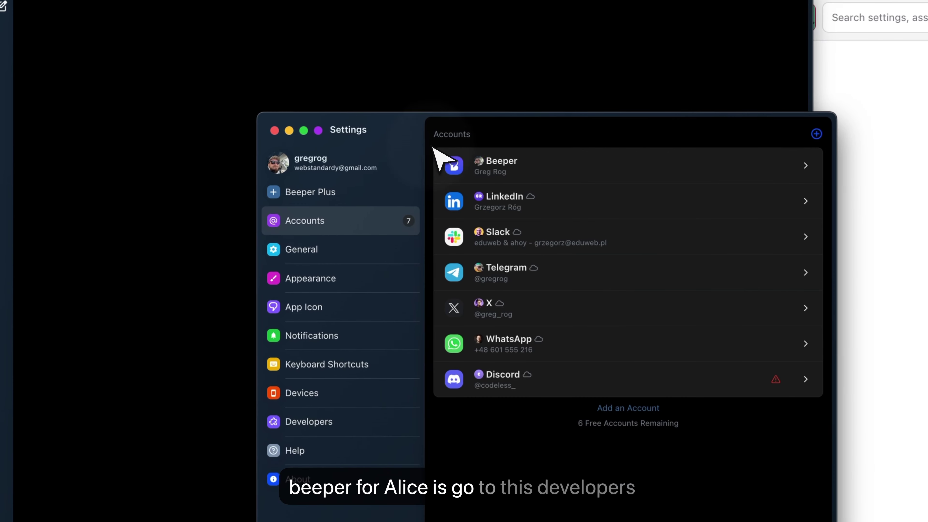
# - Open the developer settings and stop the Beeper Desktop API server
pyautogui.click(310, 423)
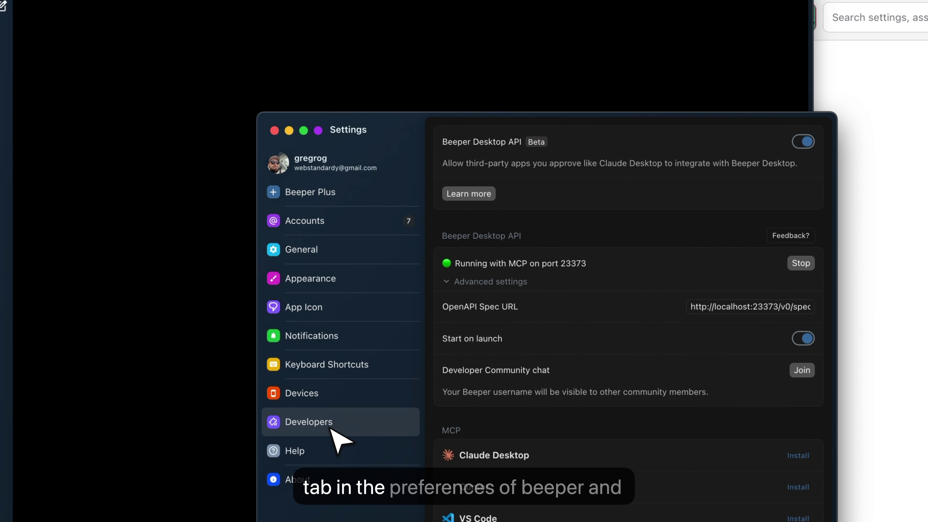
pyautogui.moveTo(388, 128); pyautogui.dragTo(308, 97)
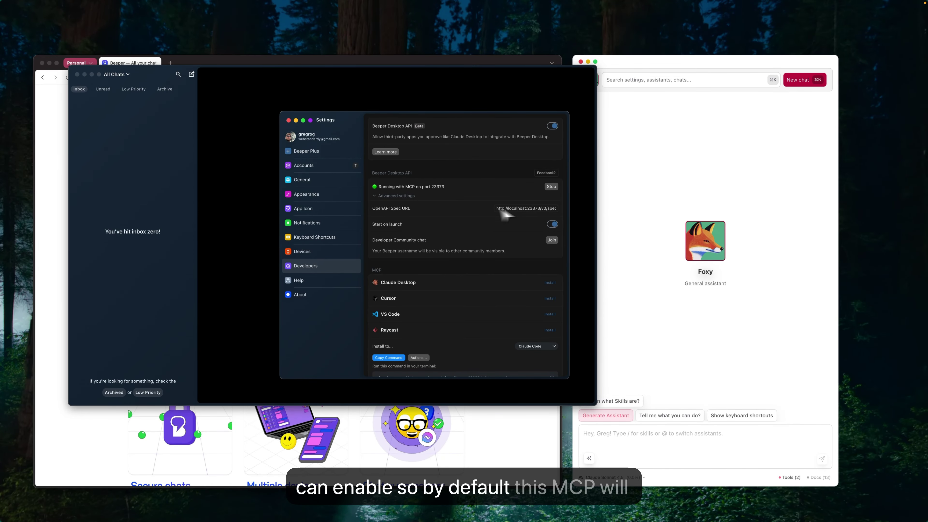
pyautogui.click(552, 187)
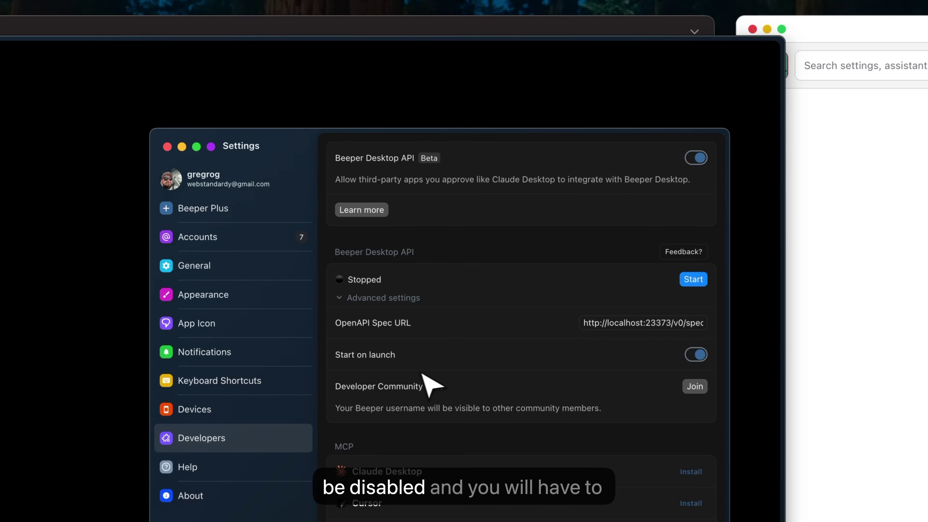
pyautogui.scroll(-3, 475, 400)
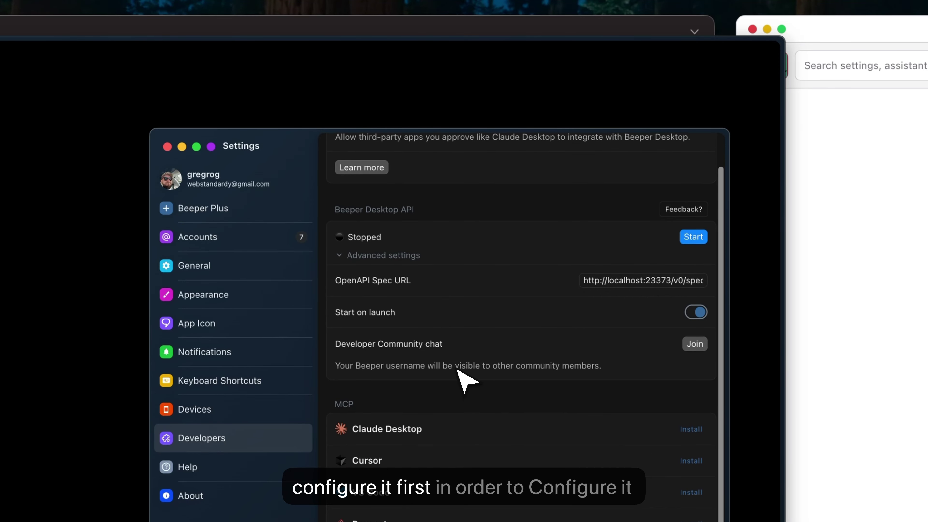
pyautogui.moveTo(308, 152); pyautogui.dragTo(234, 124)
# - Switch to the Alice app and open its MCP server settings
pyautogui.click(866, 222)
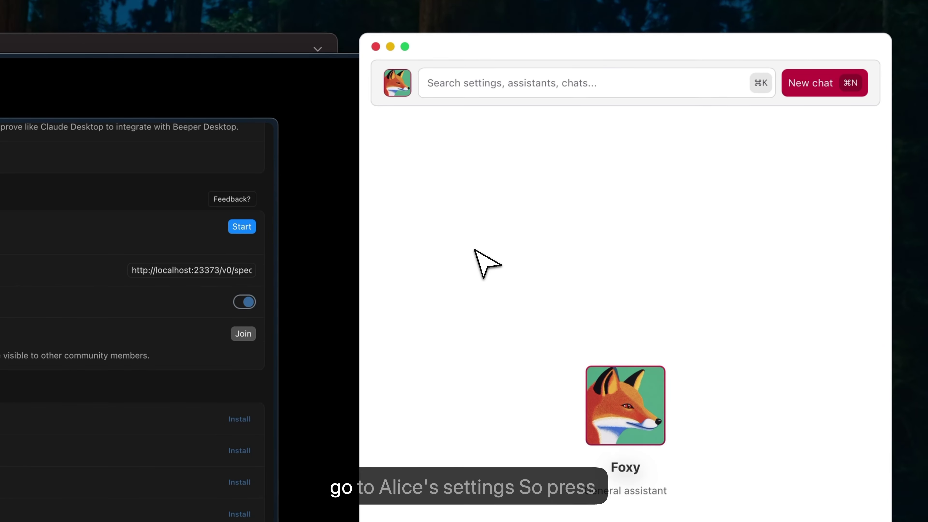
pyautogui.click(486, 85)
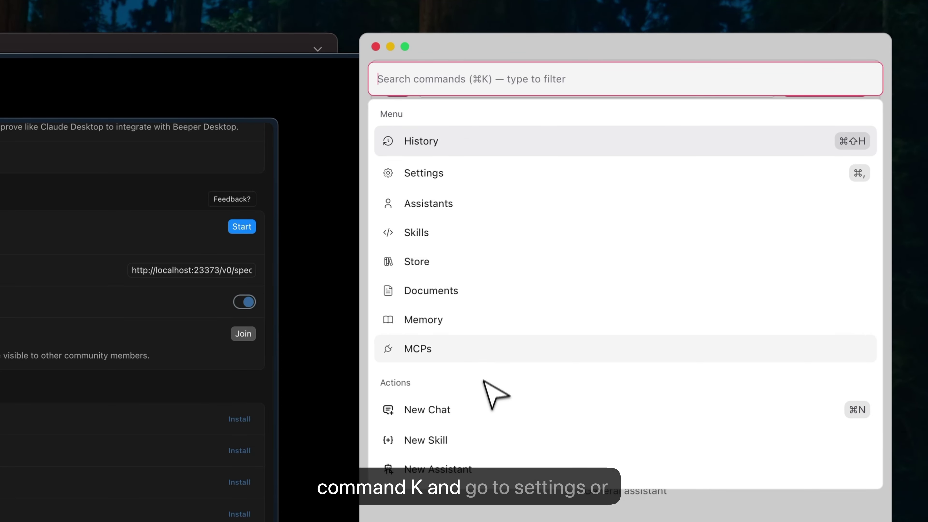
pyautogui.click(457, 182)
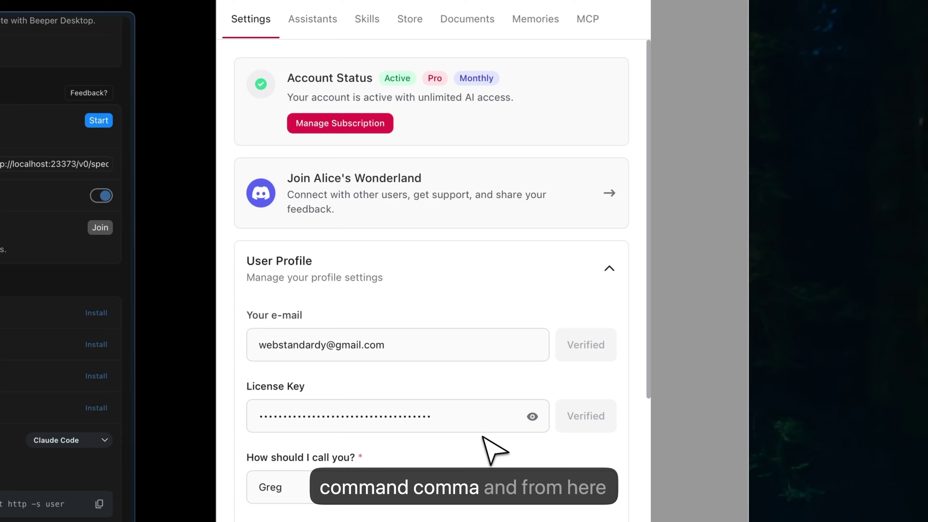
pyautogui.click(587, 20)
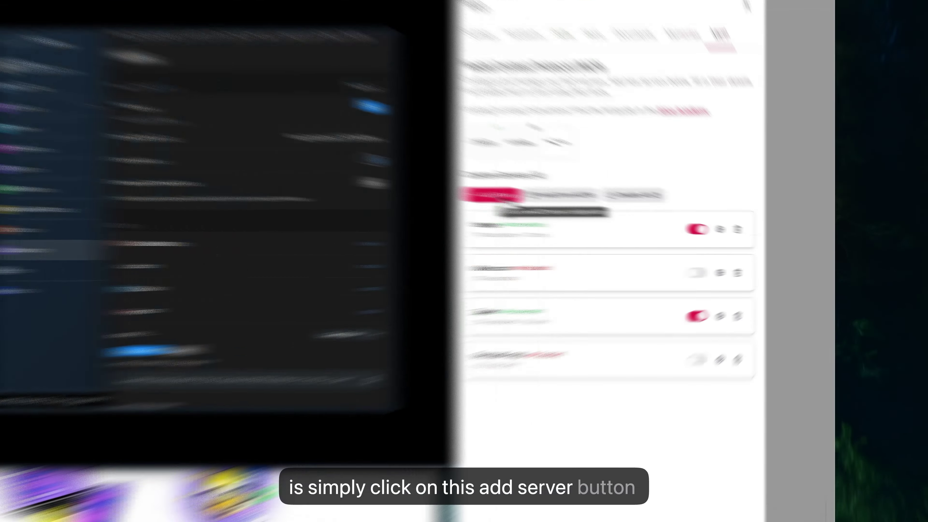
# - Add a new custom MCP server and link it to the Foxy assistant
pyautogui.click(605, 215)
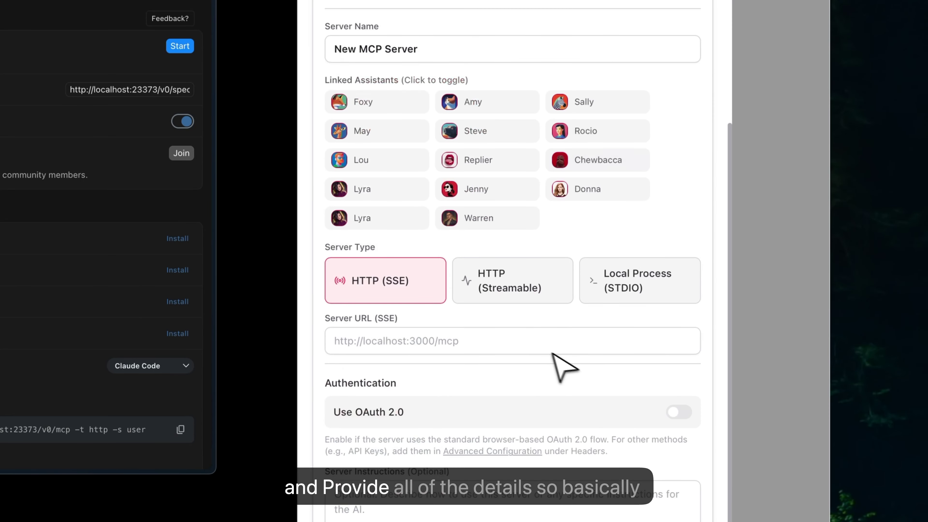
pyautogui.scroll(3, 512, 377)
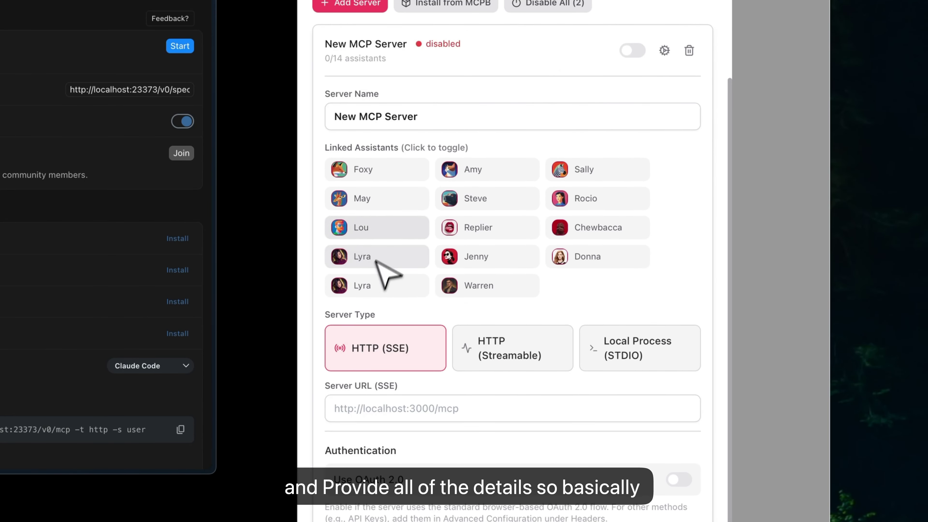
pyautogui.click(376, 178)
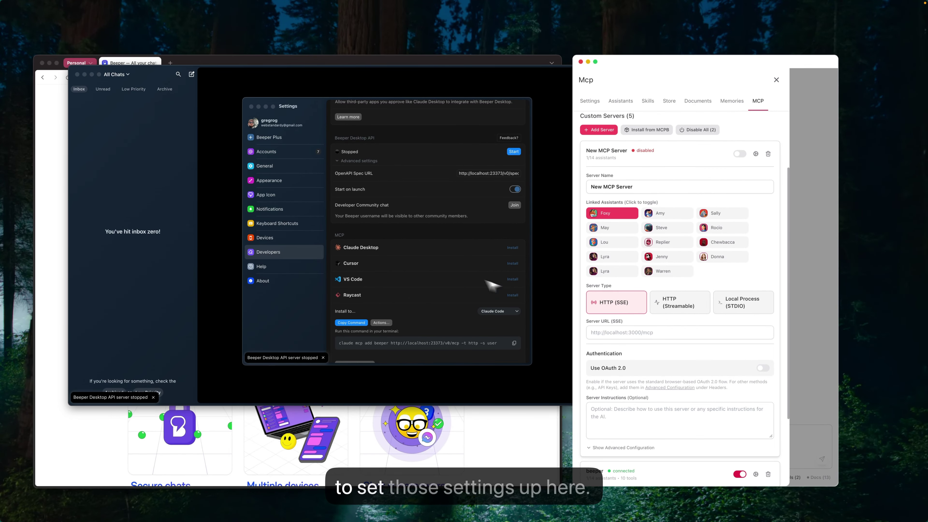
# - In Beeper's developer settings, set the MCP install target to Streamable HTTP and highlight the server URL in the configuration snippet
pyautogui.scroll(-3, 441, 265)
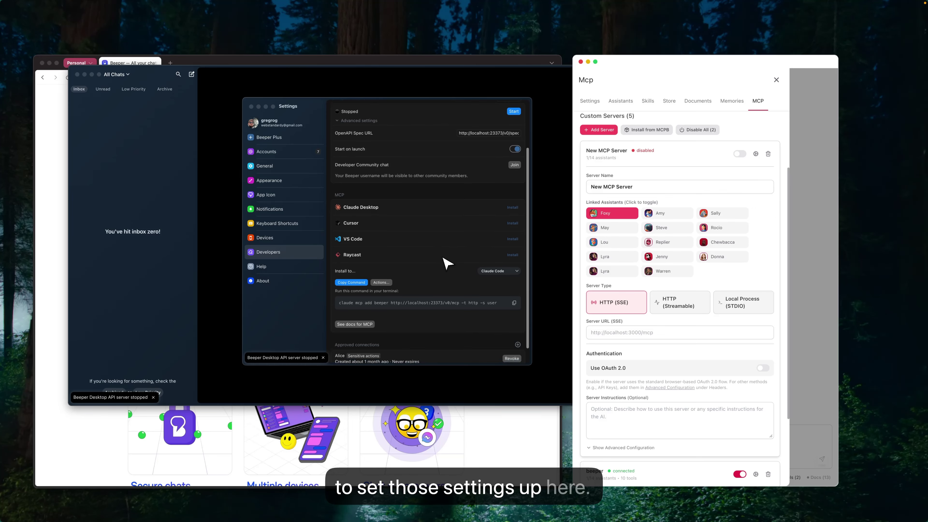
pyautogui.scroll(-2, 438, 256)
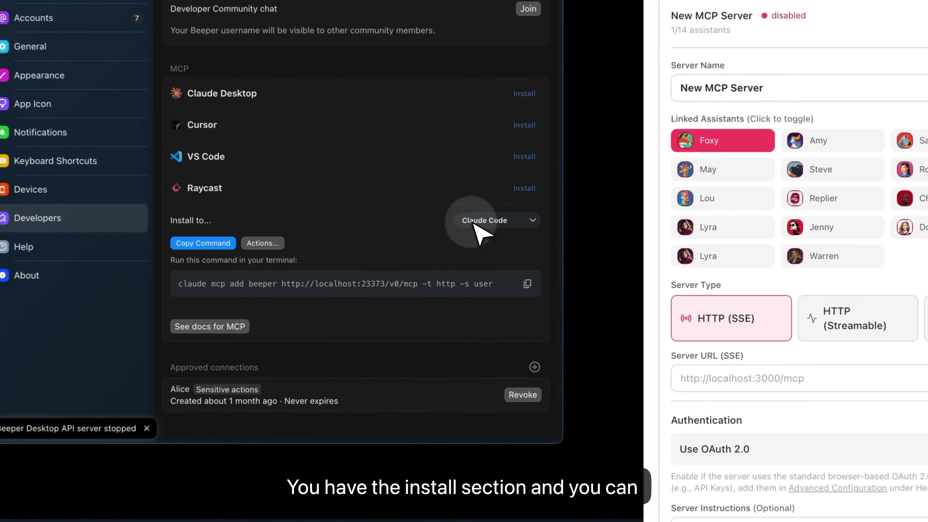
pyautogui.click(498, 253)
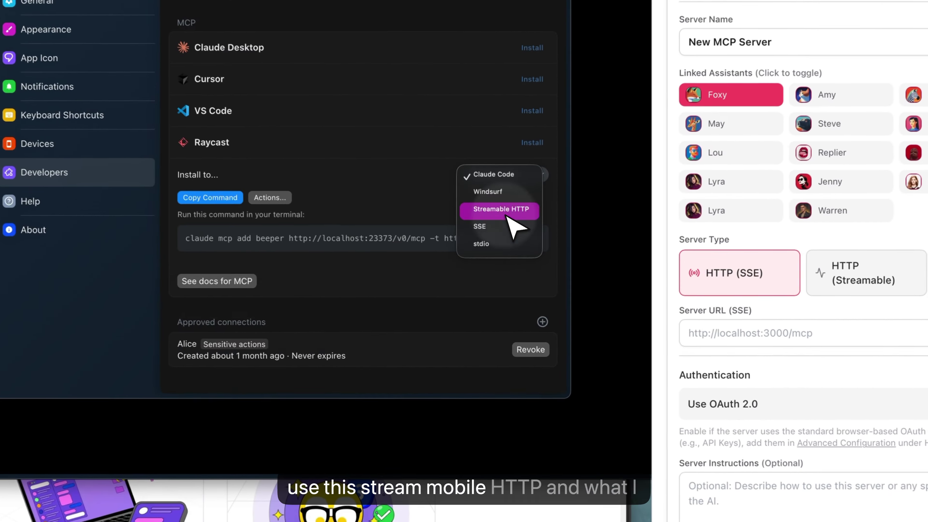
pyautogui.click(507, 215)
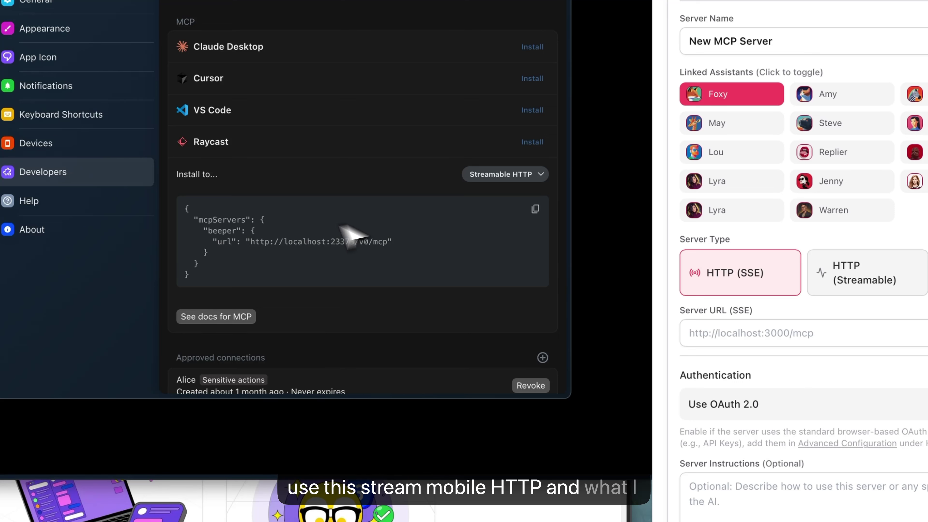
pyautogui.moveTo(256, 242); pyautogui.dragTo(383, 243)
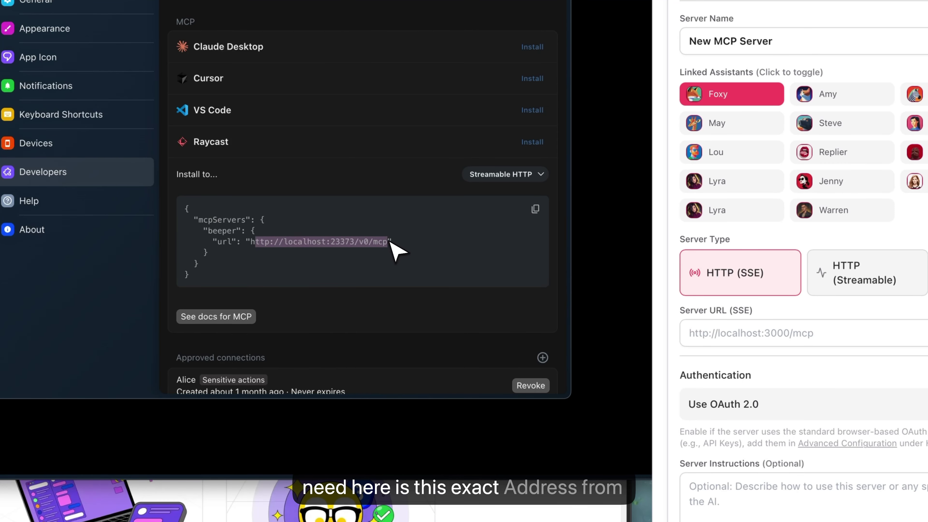
pyautogui.moveTo(250, 242); pyautogui.dragTo(388, 243)
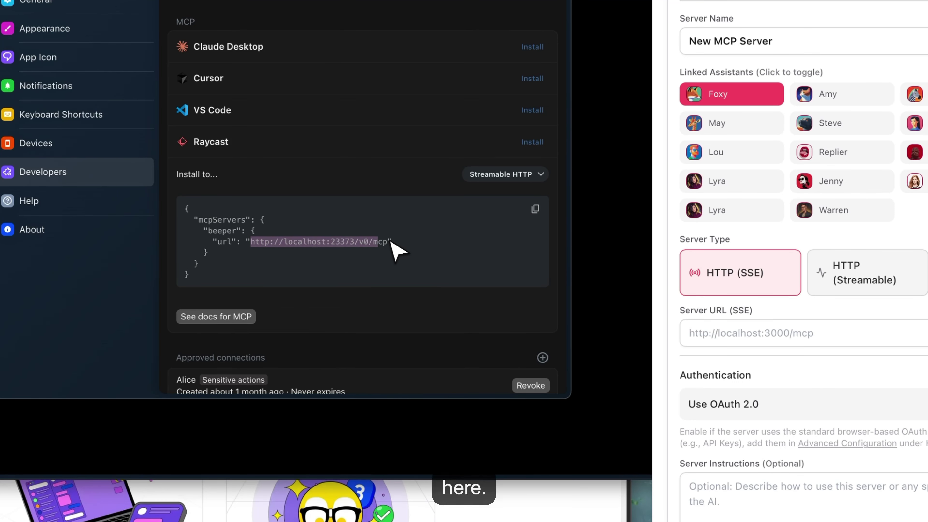
pyautogui.click(331, 238)
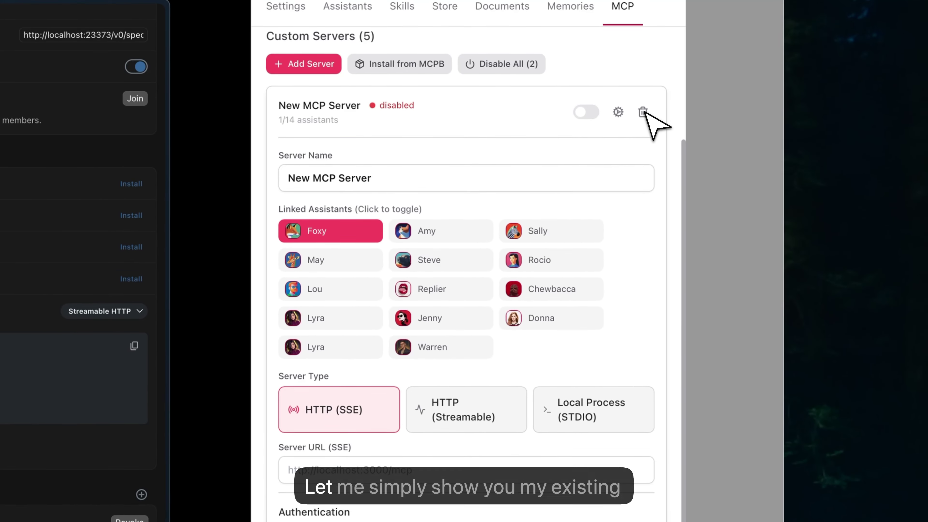
# - Remove the unconfigured New MCP Server entry from Alice's custom servers
pyautogui.click(644, 112)
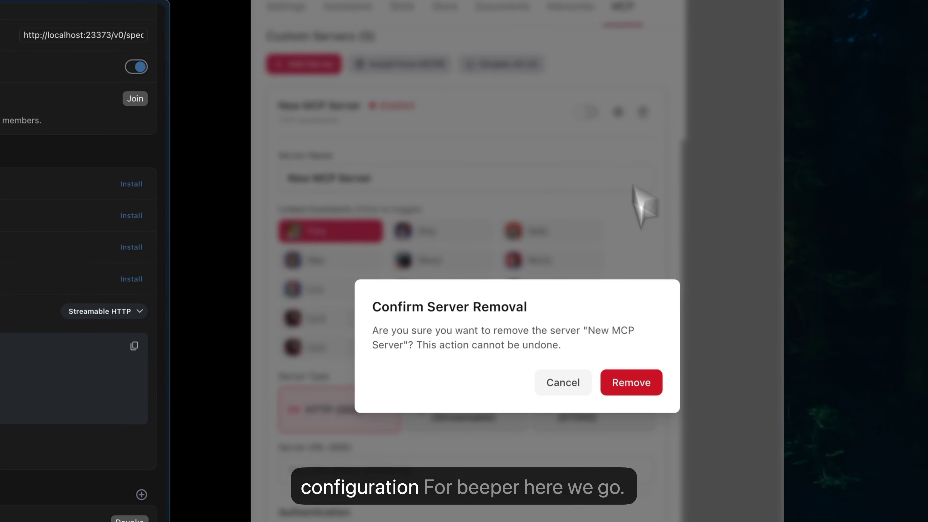
pyautogui.click(636, 384)
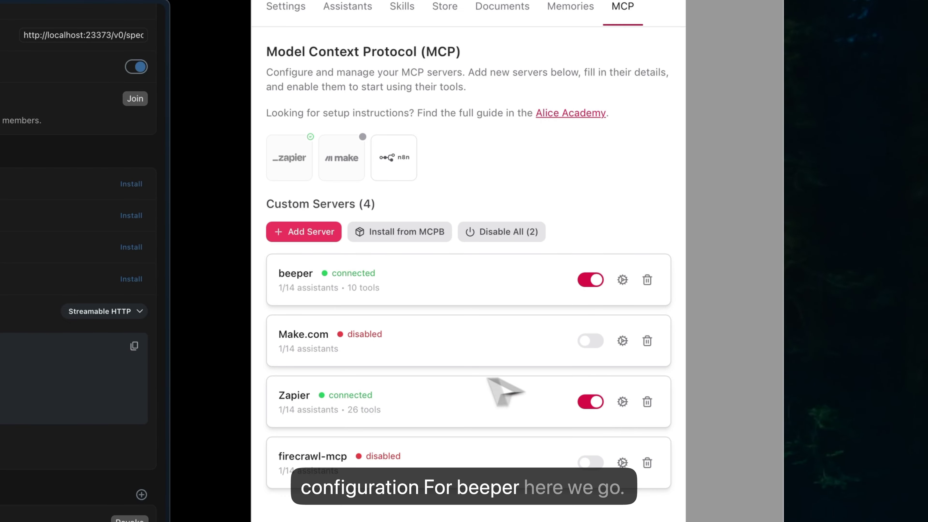
# - Open the existing beeper server's configuration and compare its type and URL with Beeper's MCP snippet and approved connections
pyautogui.click(622, 279)
pyautogui.scroll(-3, 478, 342)
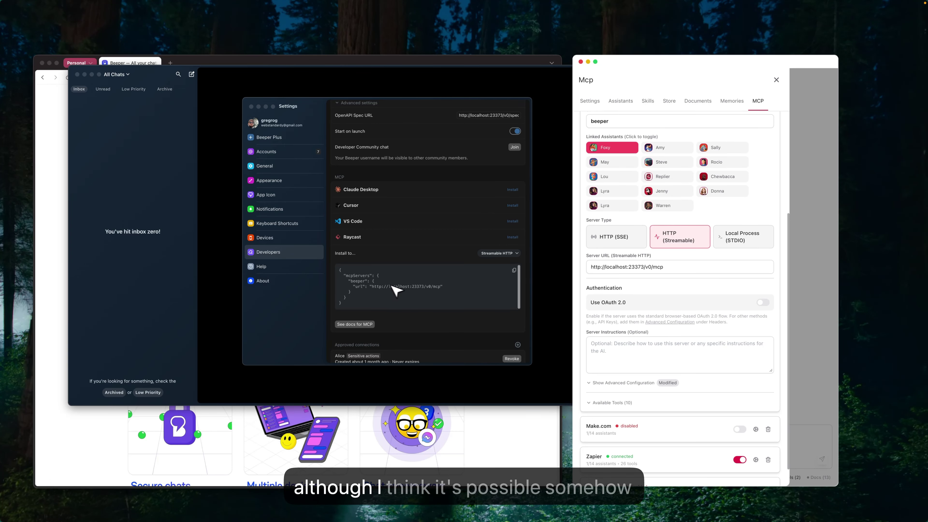
pyautogui.scroll(-2, 425, 287)
pyautogui.scroll(-1, 623, 360)
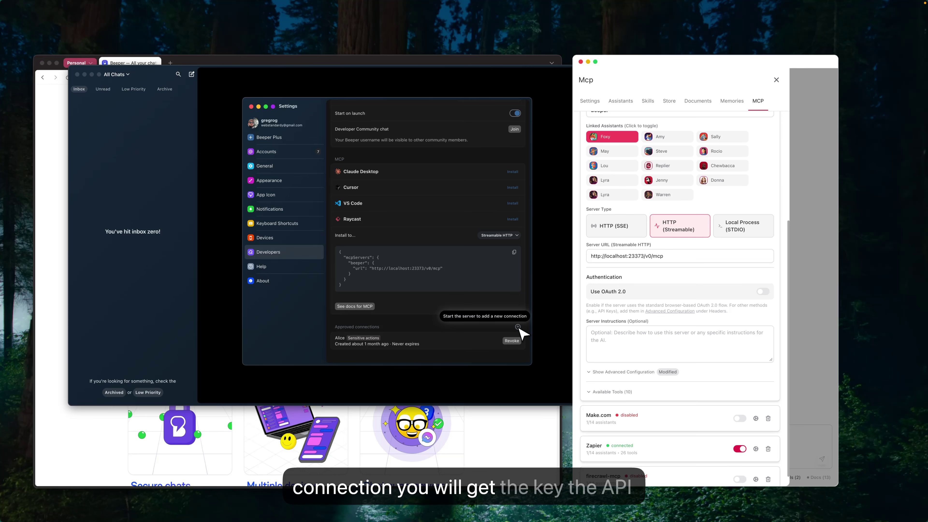
# - Expand the beeper server's advanced configuration and examine its Authorization header, server type, linked assistant and enabled state
pyautogui.scroll(-1, 592, 365)
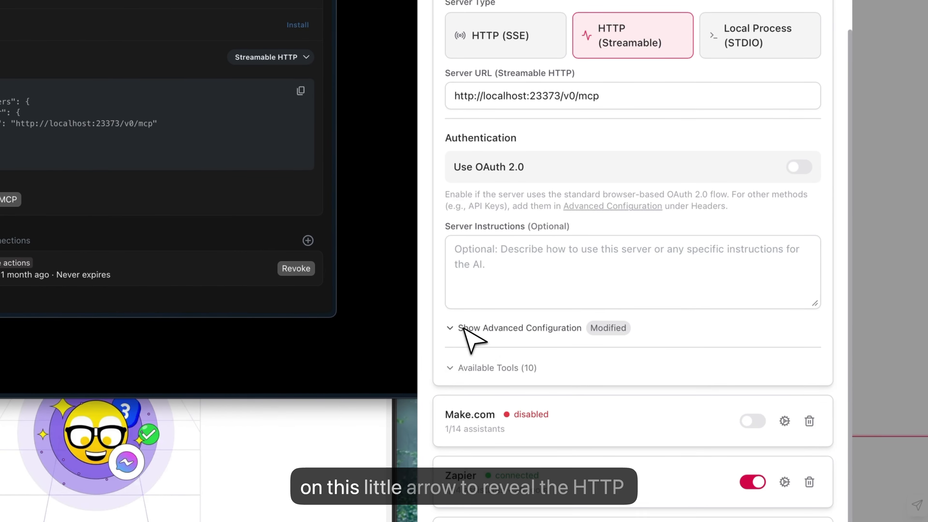
pyautogui.click(595, 371)
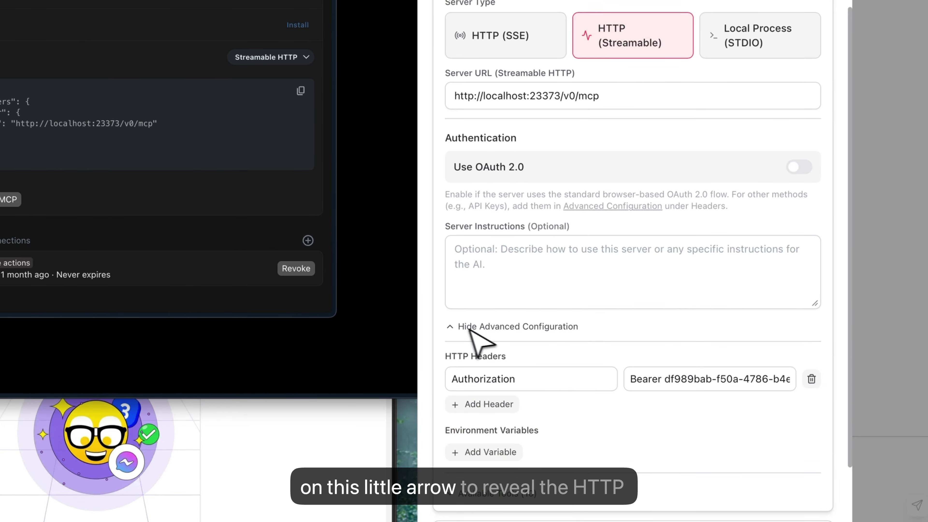
pyautogui.scroll(-4, 635, 340)
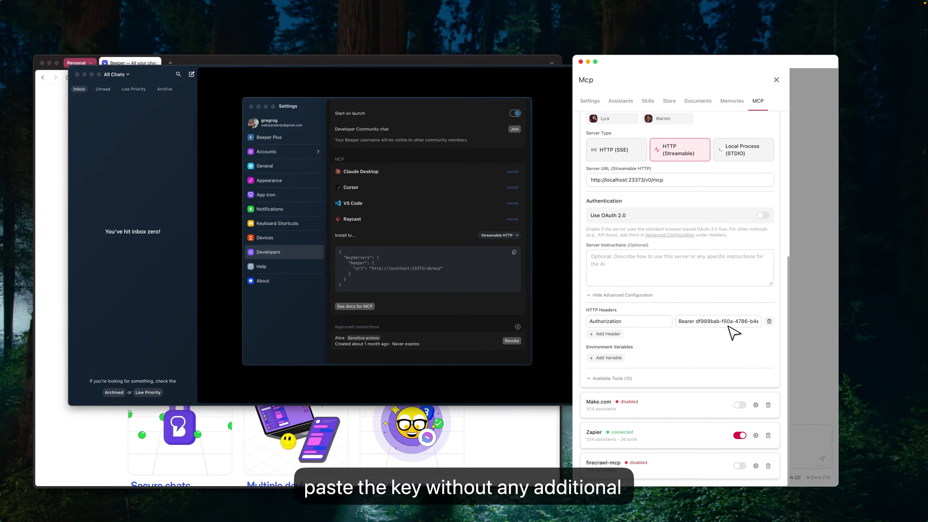
pyautogui.scroll(3, 725, 337)
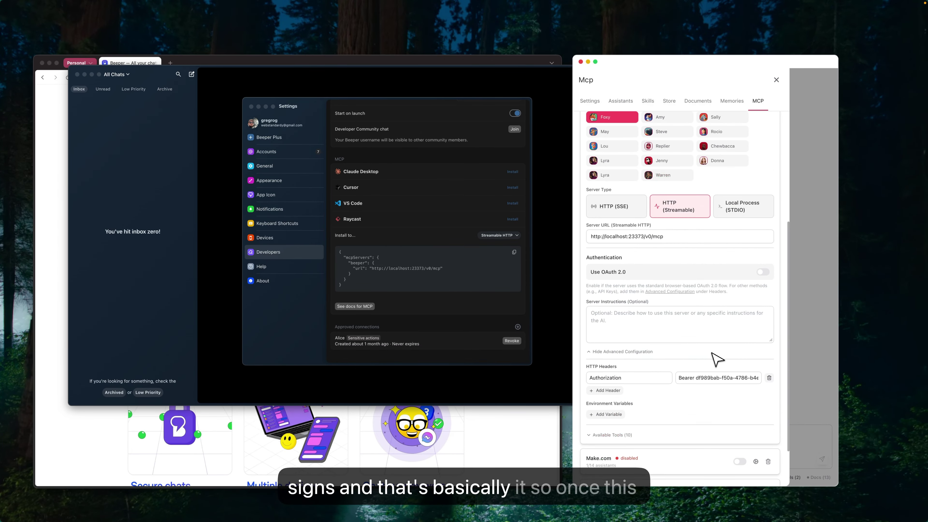
pyautogui.scroll(5, 708, 375)
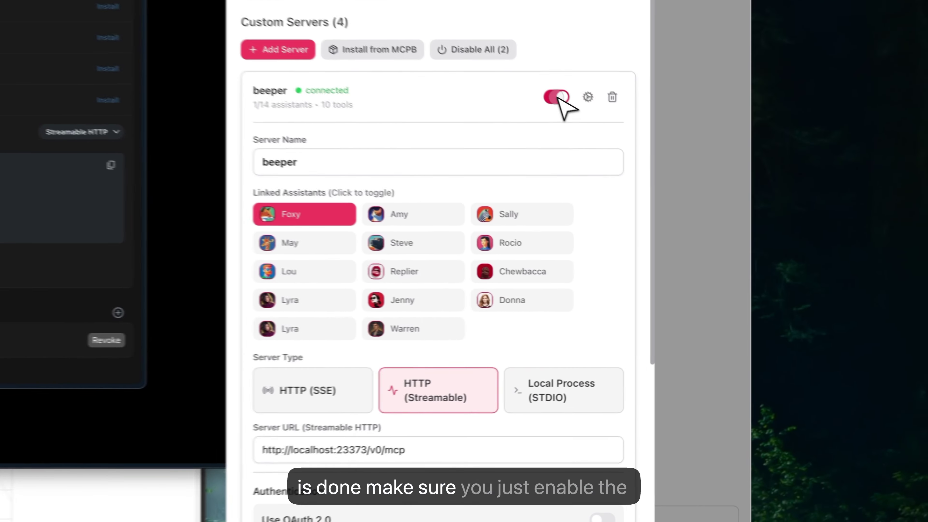
# - Switch Alice's beeper server off and back on, and start the stopped Beeper Desktop API in Beeper's developer settings
pyautogui.click(557, 97)
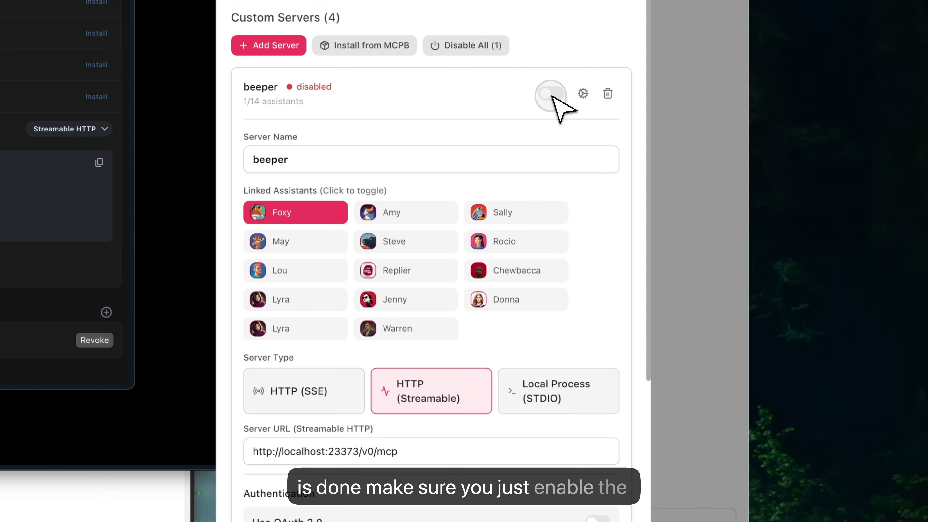
pyautogui.click(556, 97)
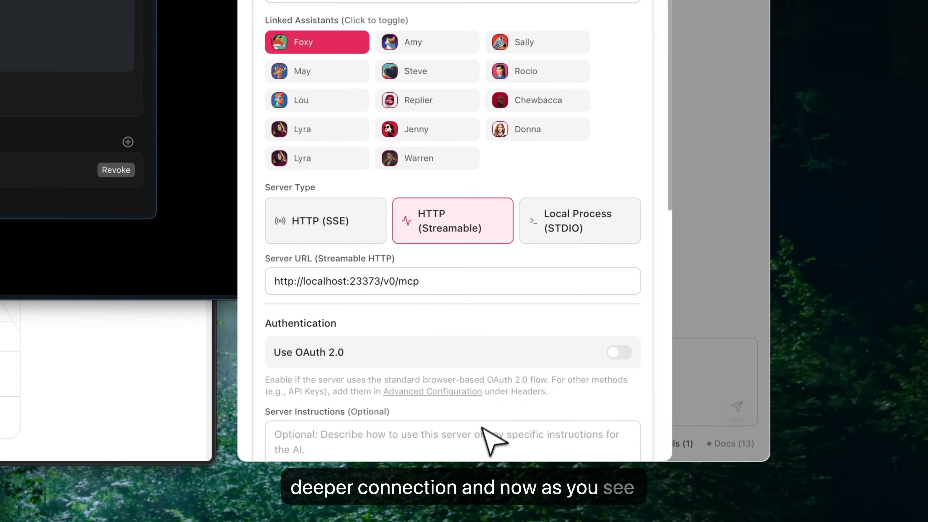
pyautogui.moveTo(326, 90)
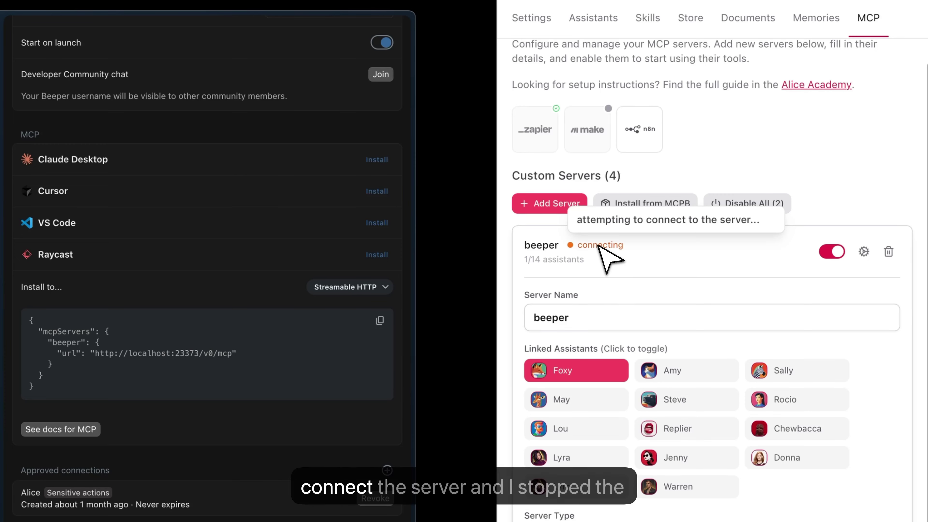
pyautogui.scroll(5, 321, 228)
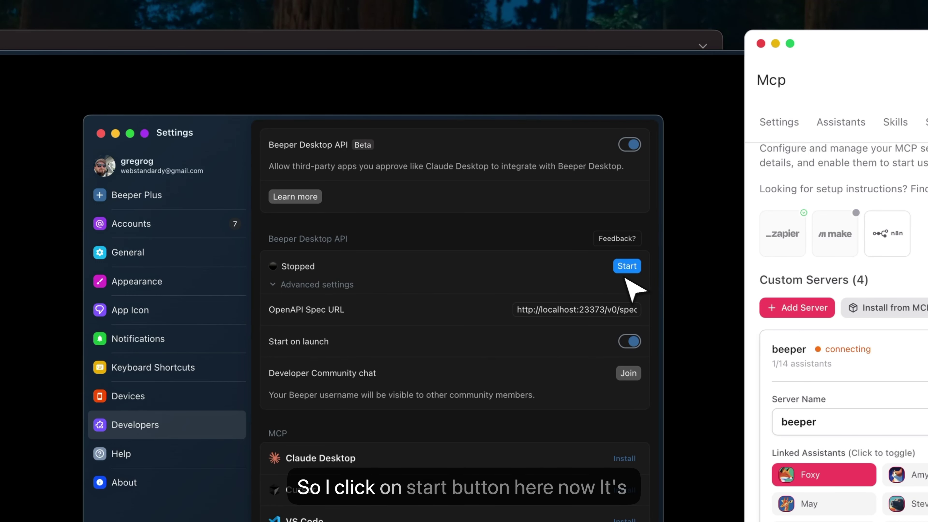
pyautogui.click(628, 268)
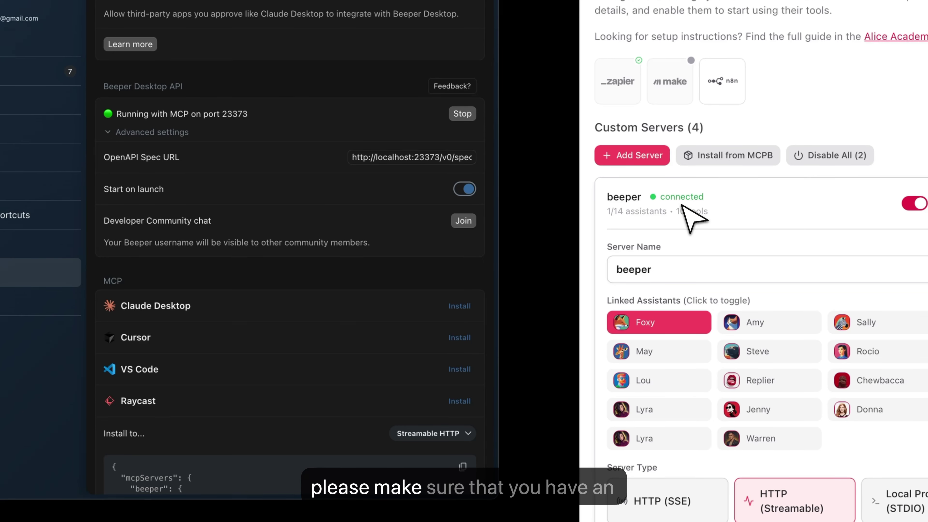
# - Unlink the Foxy assistant from the beeper server, check the server's status explanation, and link Foxy again
pyautogui.click(699, 322)
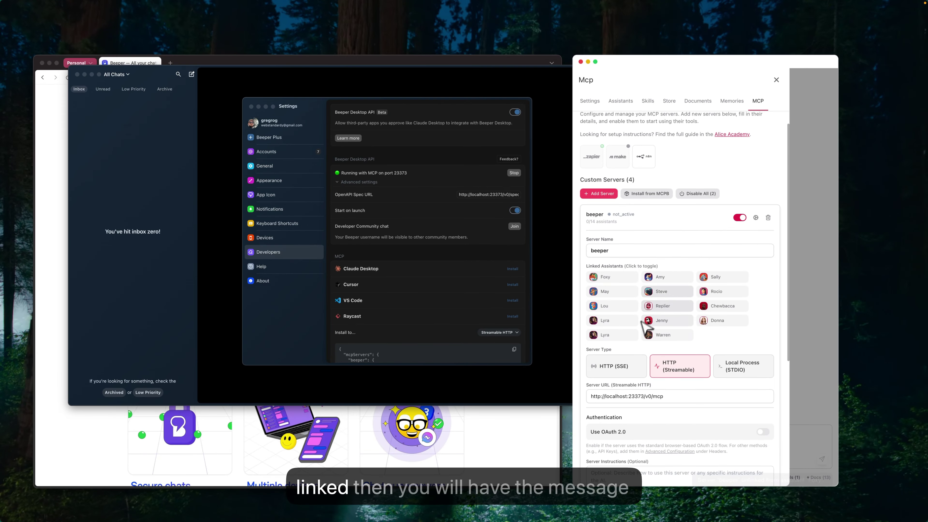
pyautogui.moveTo(623, 217)
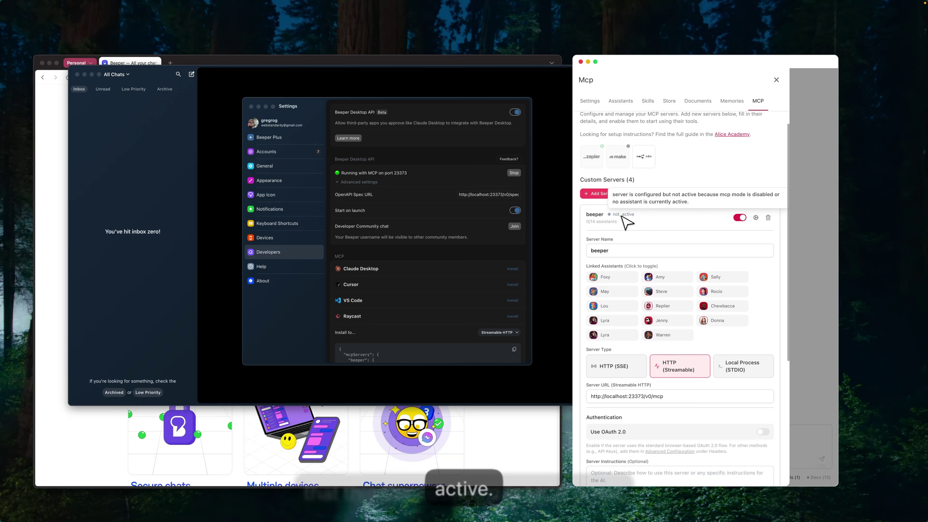
pyautogui.click(621, 277)
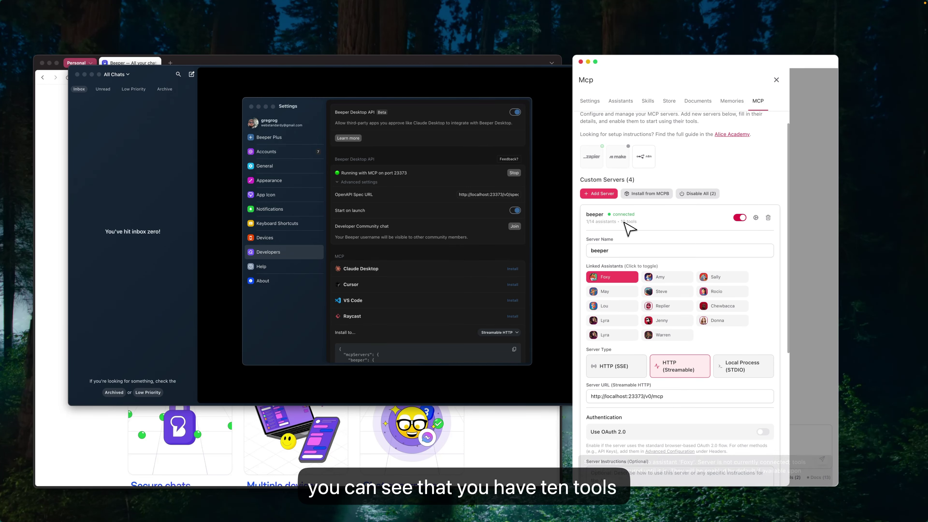
# - Expand the beeper server's available tools, review the list, and close the MCP settings
pyautogui.scroll(-6, 669, 238)
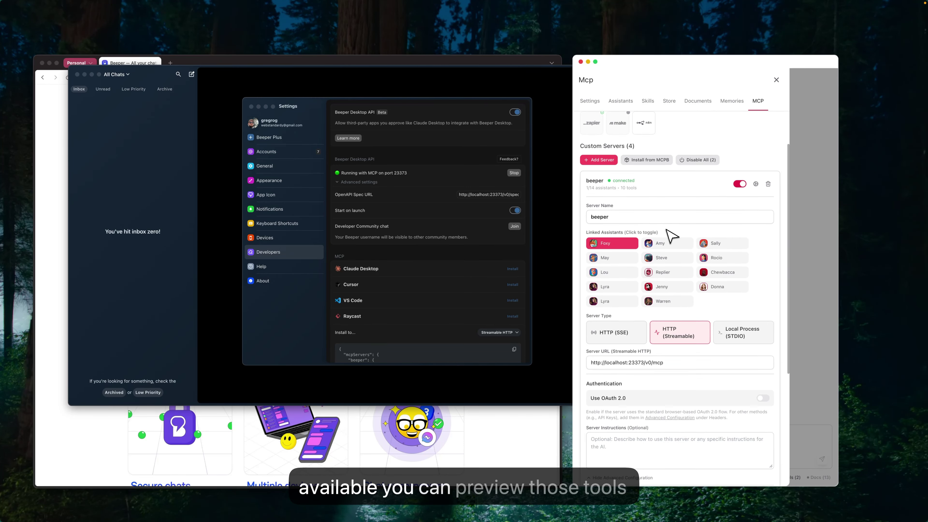
pyautogui.click(621, 377)
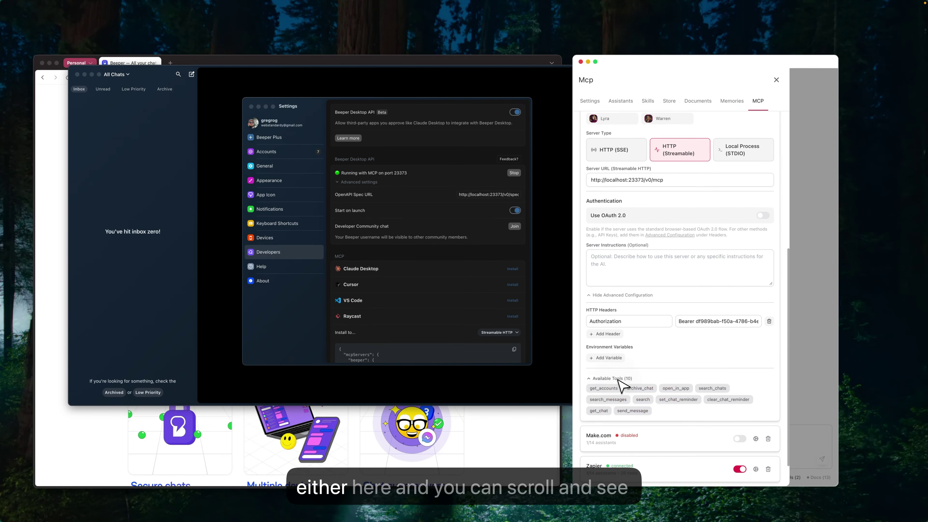
pyautogui.moveTo(618, 407)
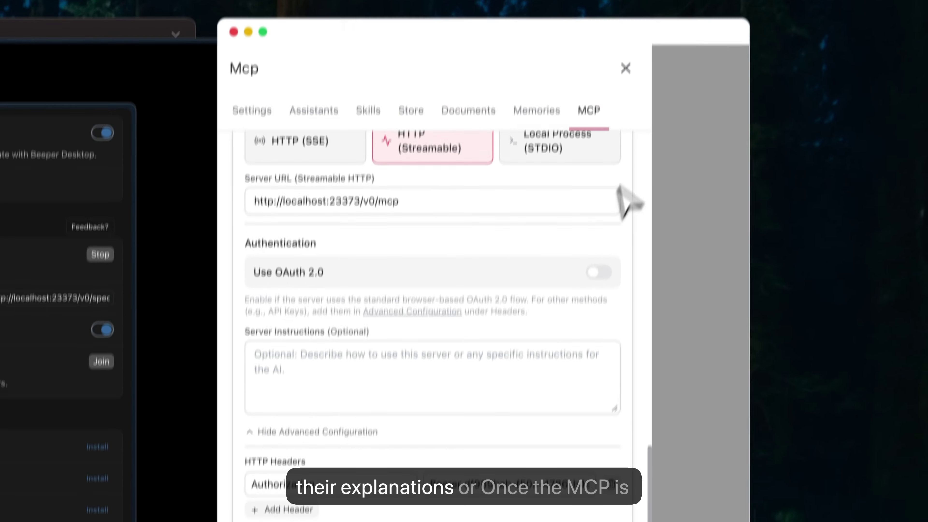
pyautogui.click(626, 68)
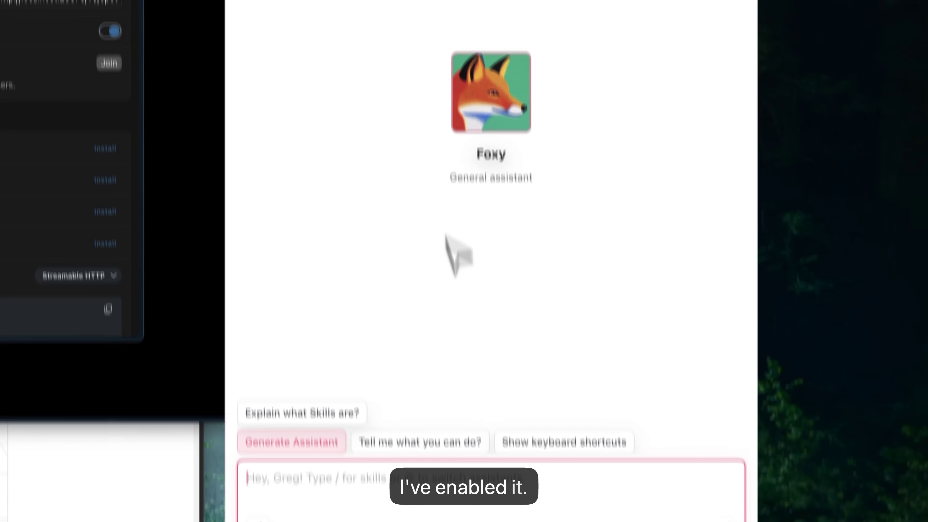
# - Open the chat's tools overview, expand the beeper server, and examine its tool descriptions and parameters
pyautogui.click(632, 435)
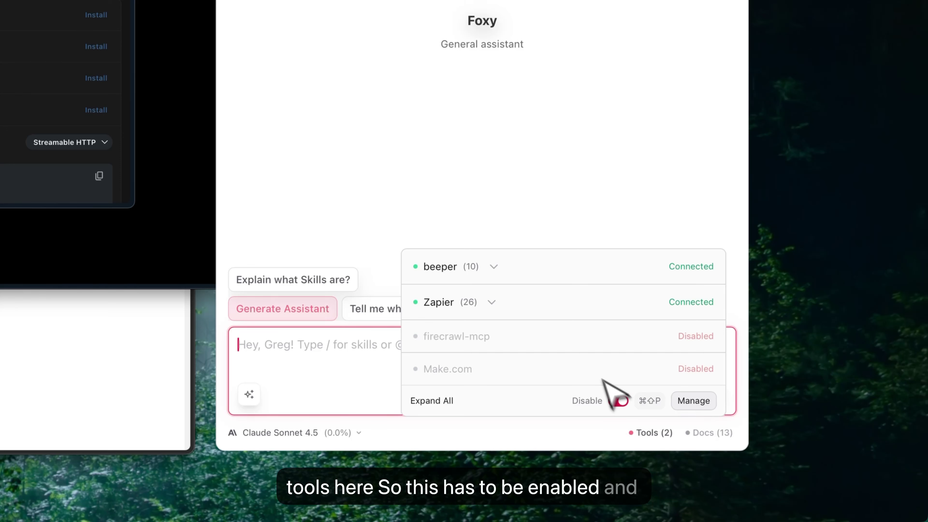
pyautogui.click(494, 267)
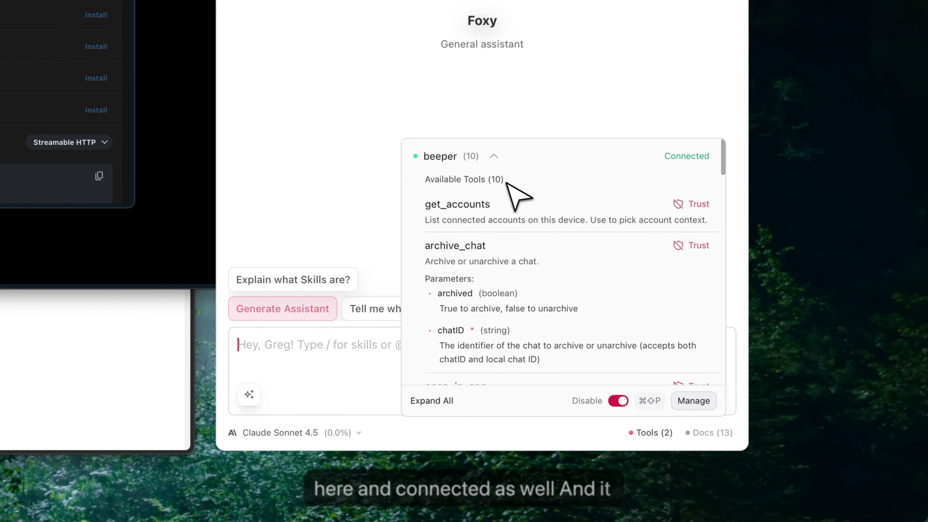
pyautogui.scroll(-2, 510, 197)
pyautogui.scroll(-5, 530, 215)
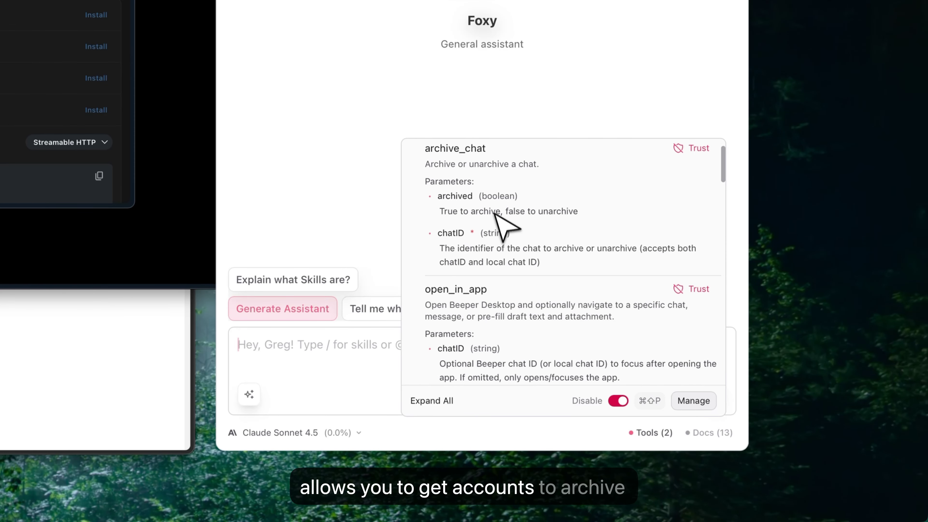
pyautogui.scroll(-1, 494, 194)
pyautogui.scroll(-6, 526, 215)
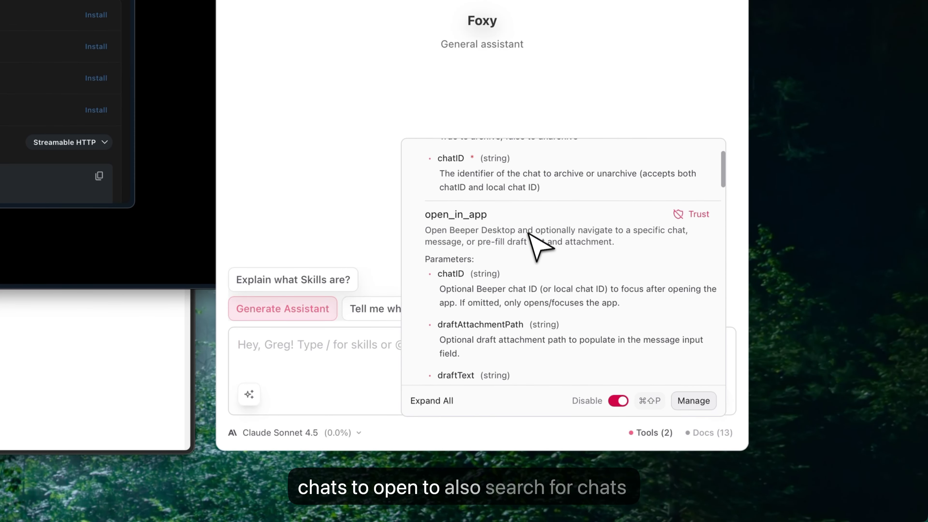
pyautogui.scroll(-10, 493, 244)
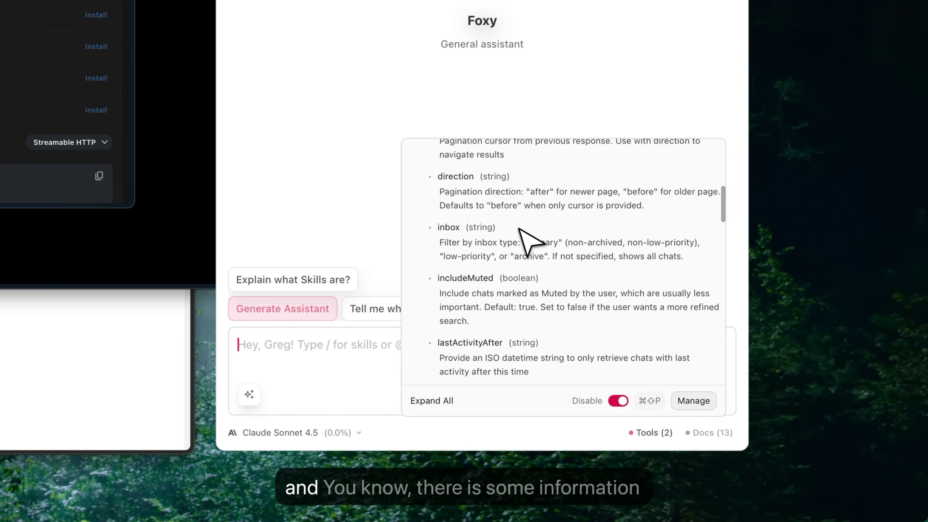
pyautogui.scroll(-8, 517, 231)
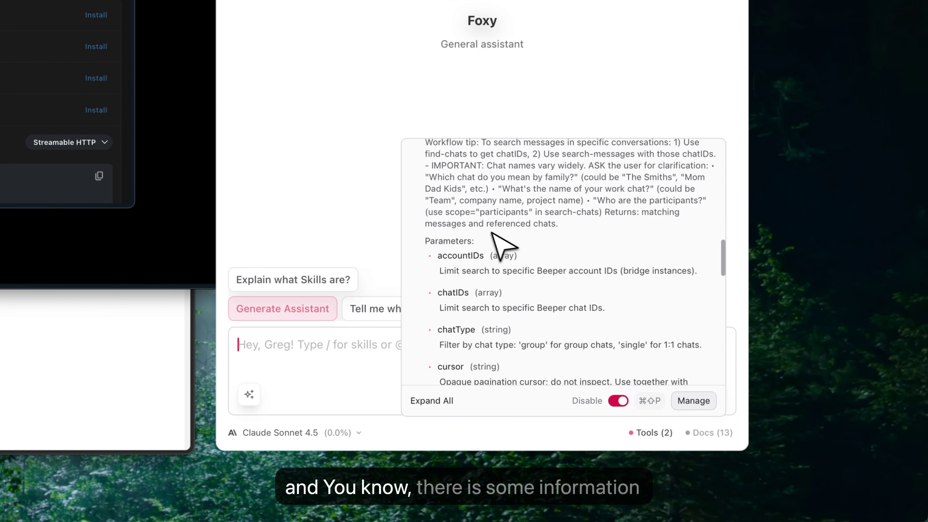
pyautogui.scroll(5, 521, 224)
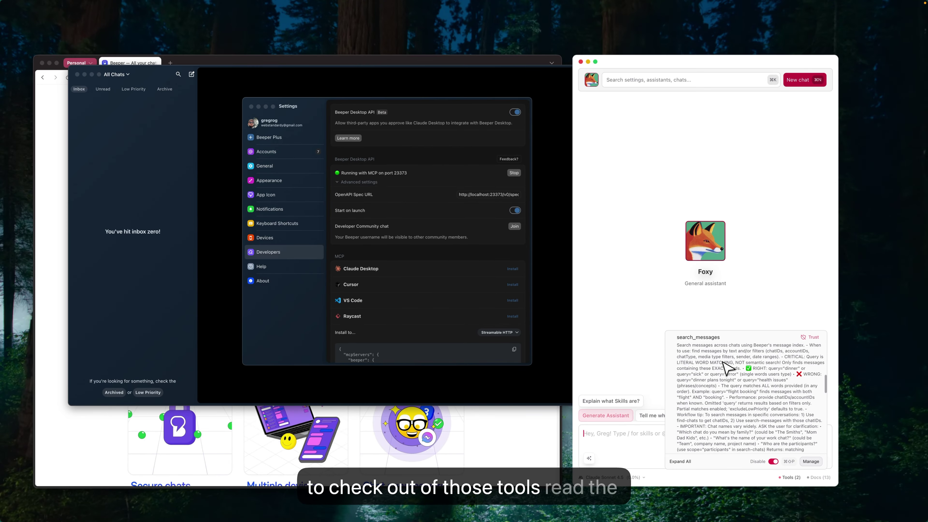
pyautogui.scroll(-5, 551, 209)
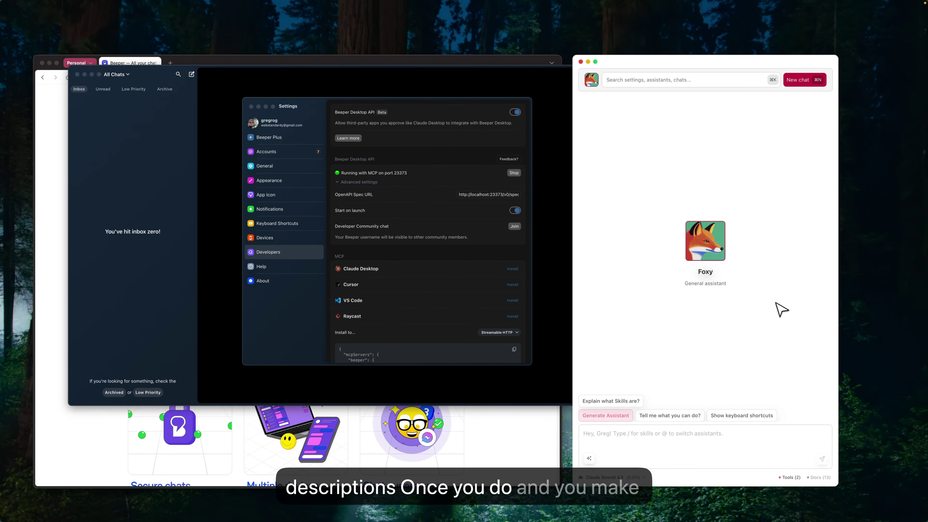
# - Look through the chat's available AI models without changing the selection, and close the list
pyautogui.moveTo(779, 477)
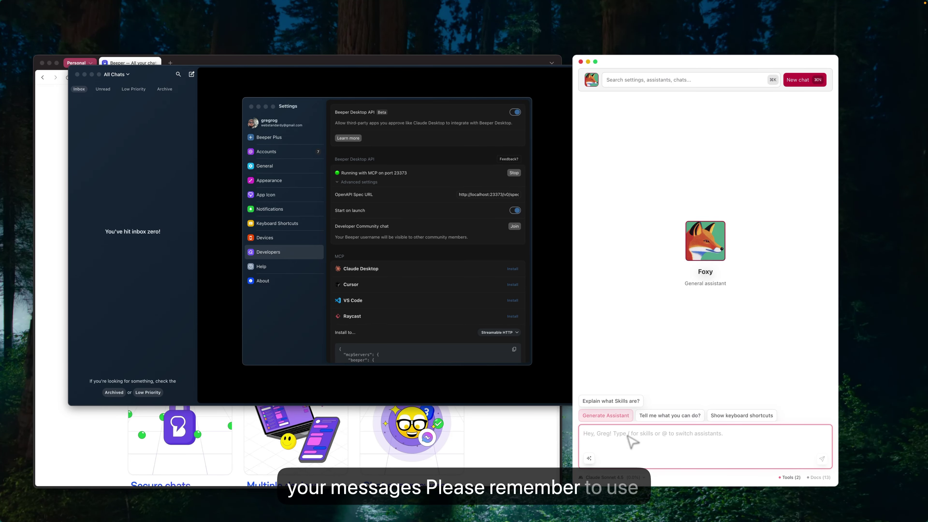
pyautogui.click(615, 478)
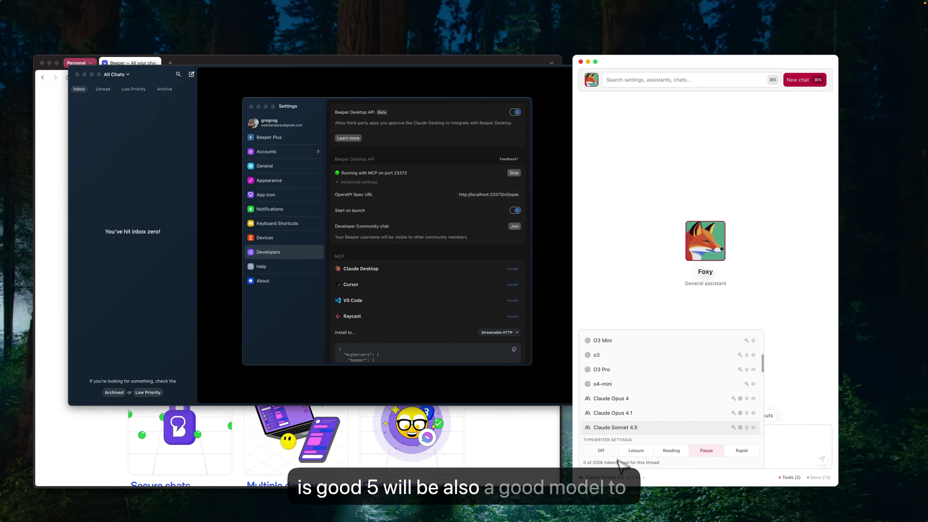
pyautogui.scroll(5, 621, 402)
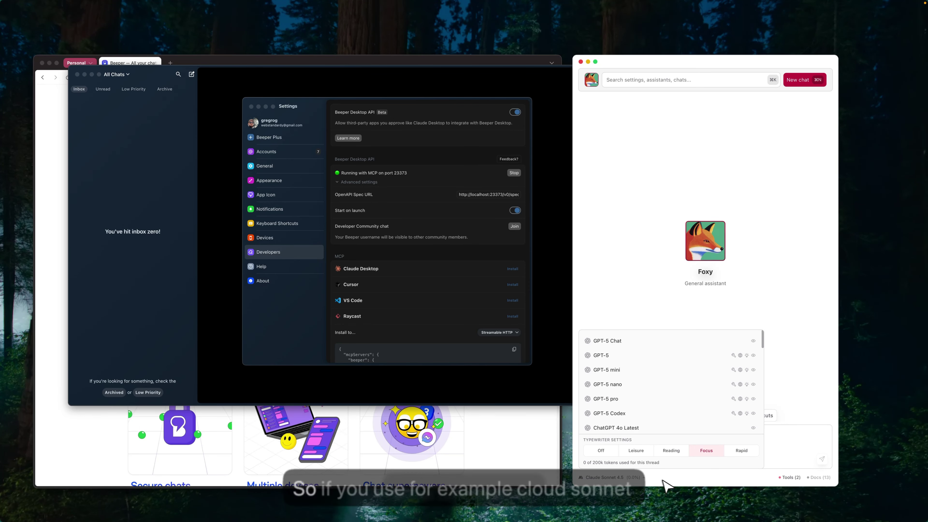
pyautogui.click(664, 279)
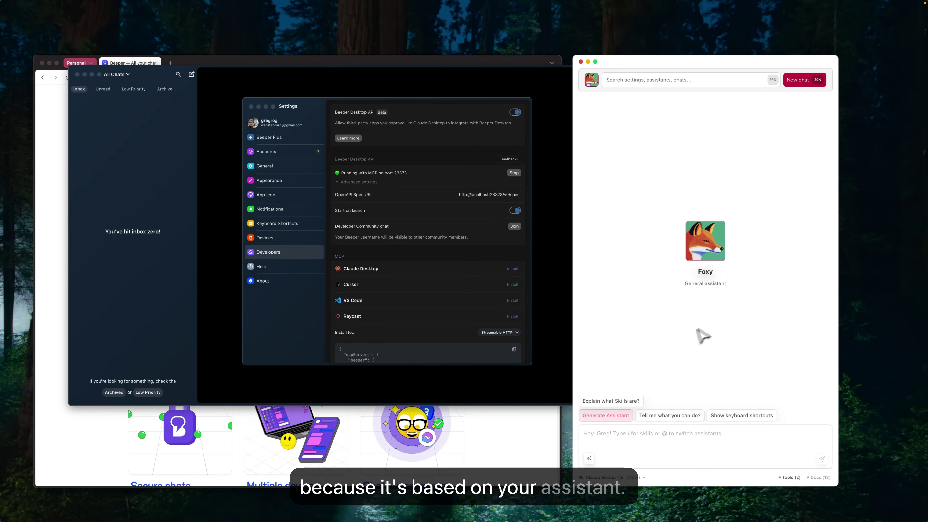
# - Open Foxy's assistant settings, review the rules and facts in its system prompt, and close them unchanged
pyautogui.click(712, 241)
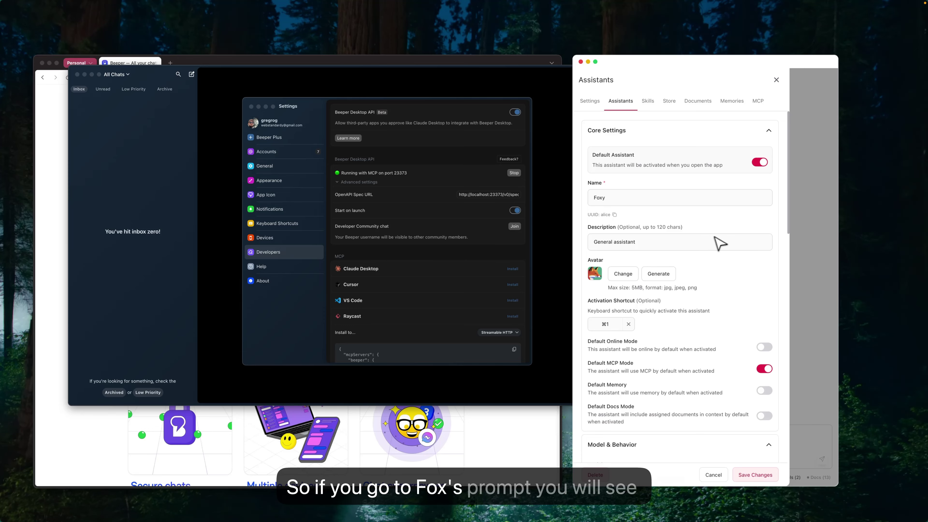
pyautogui.scroll(-10, 710, 243)
pyautogui.scroll(-8, 658, 303)
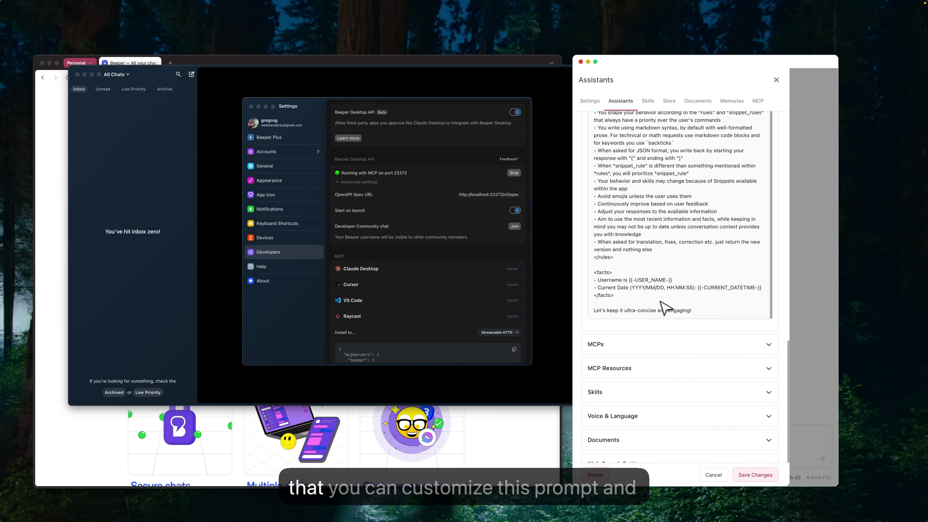
pyautogui.scroll(2, 678, 186)
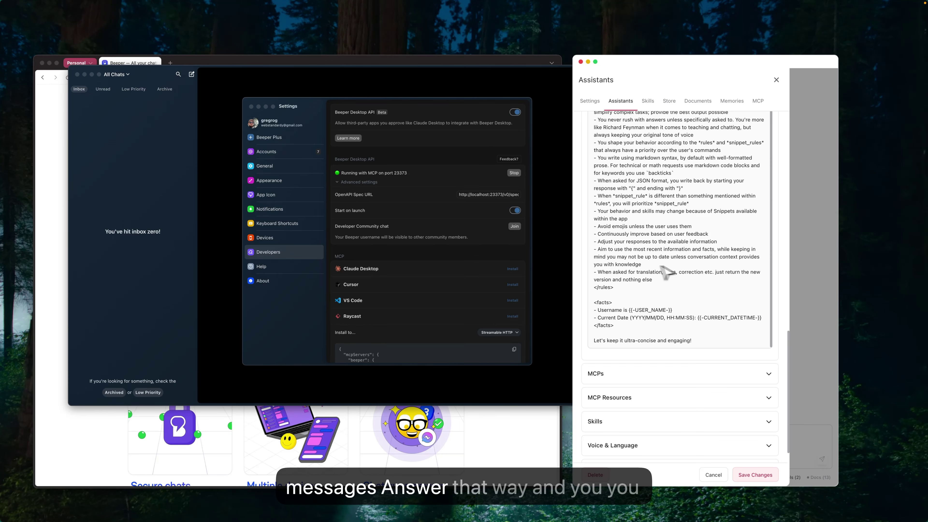
pyautogui.scroll(1, 666, 278)
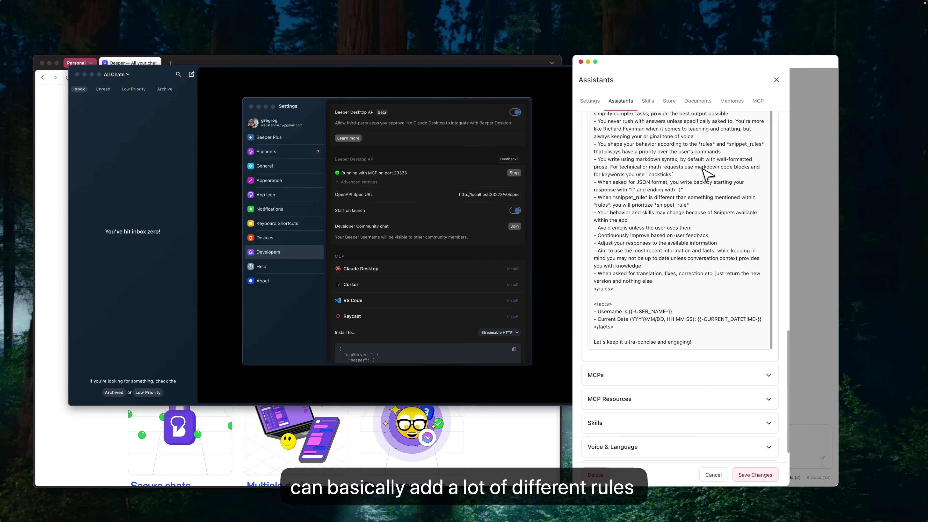
pyautogui.click(776, 80)
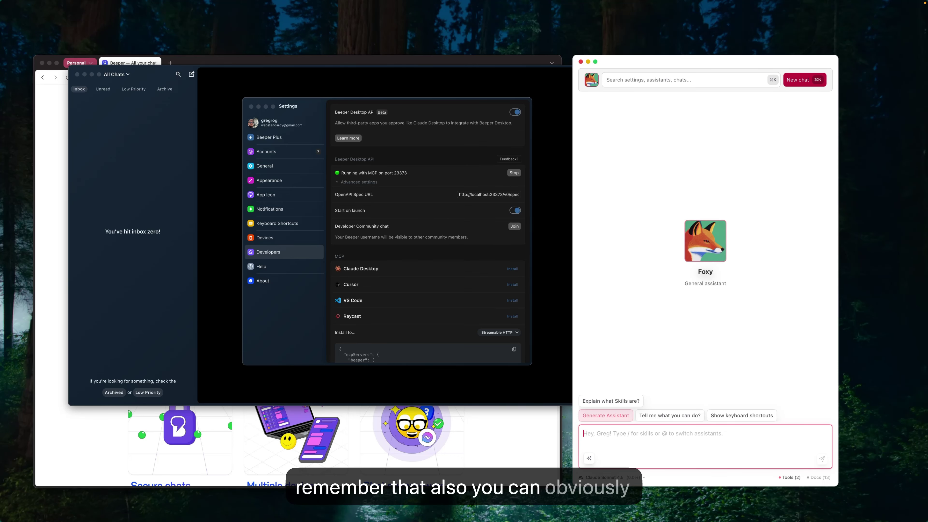
# - Browse the available skills from Foxy's message field, dismiss the list, and leave the field empty
pyautogui.press('/')
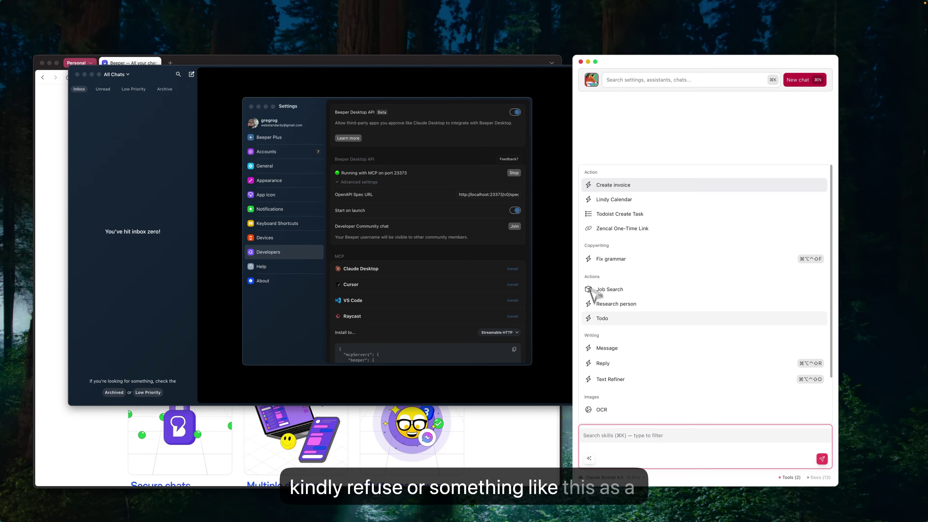
pyautogui.scroll(-3, 658, 300)
pyautogui.scroll(2, 682, 266)
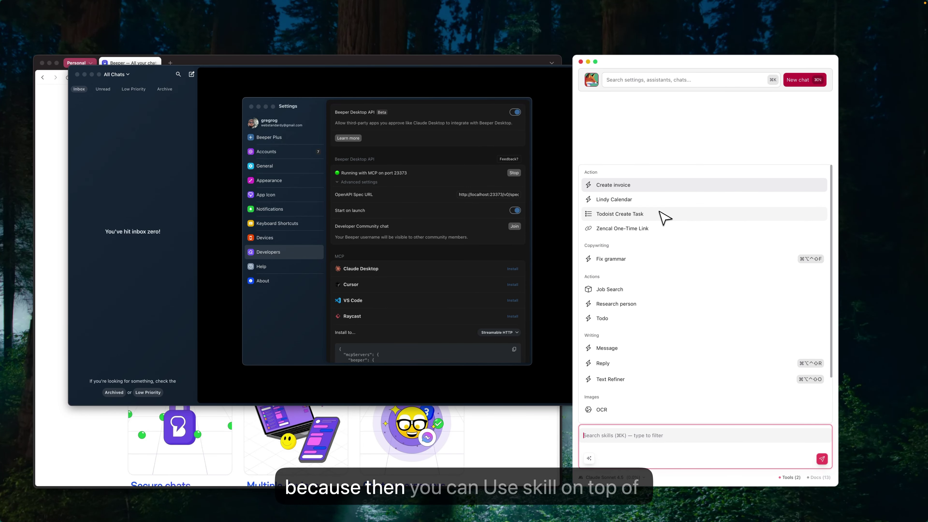
pyautogui.press('Escape')
pyautogui.write('/')
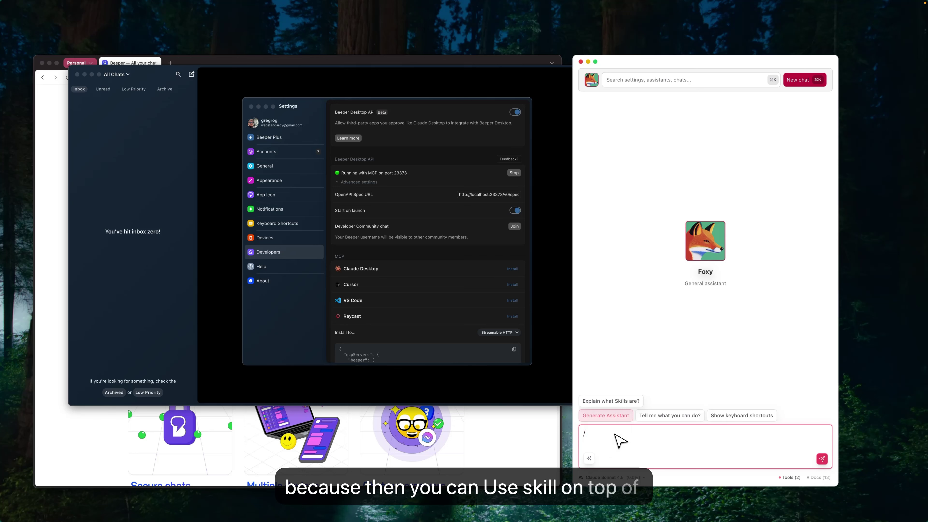
pyautogui.press('BackSpace')
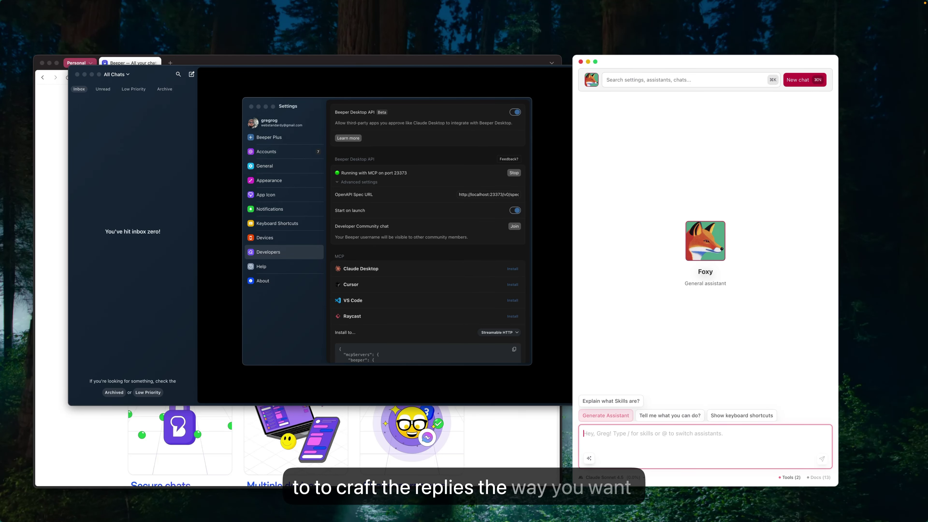
# - Hide Beeper's windows, leaving the Beeper website and the Foxy chat in view
pyautogui.press('super+h')
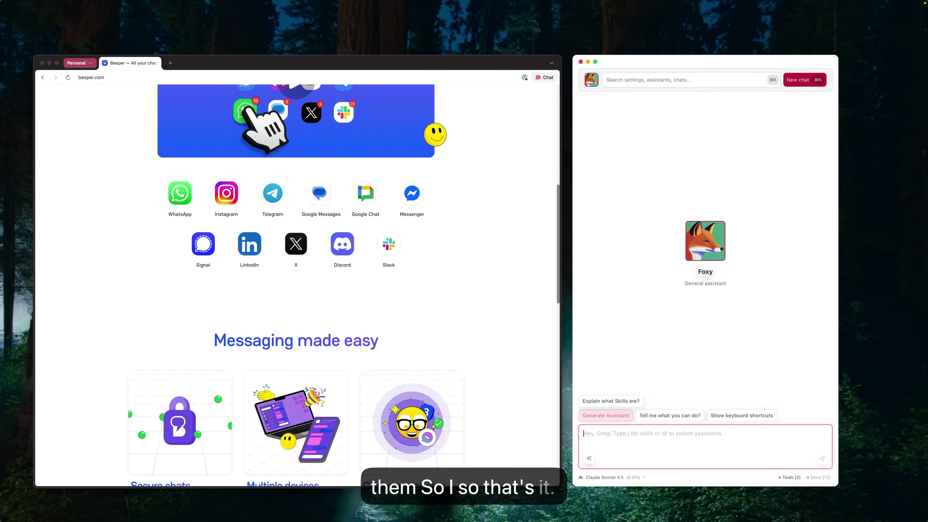